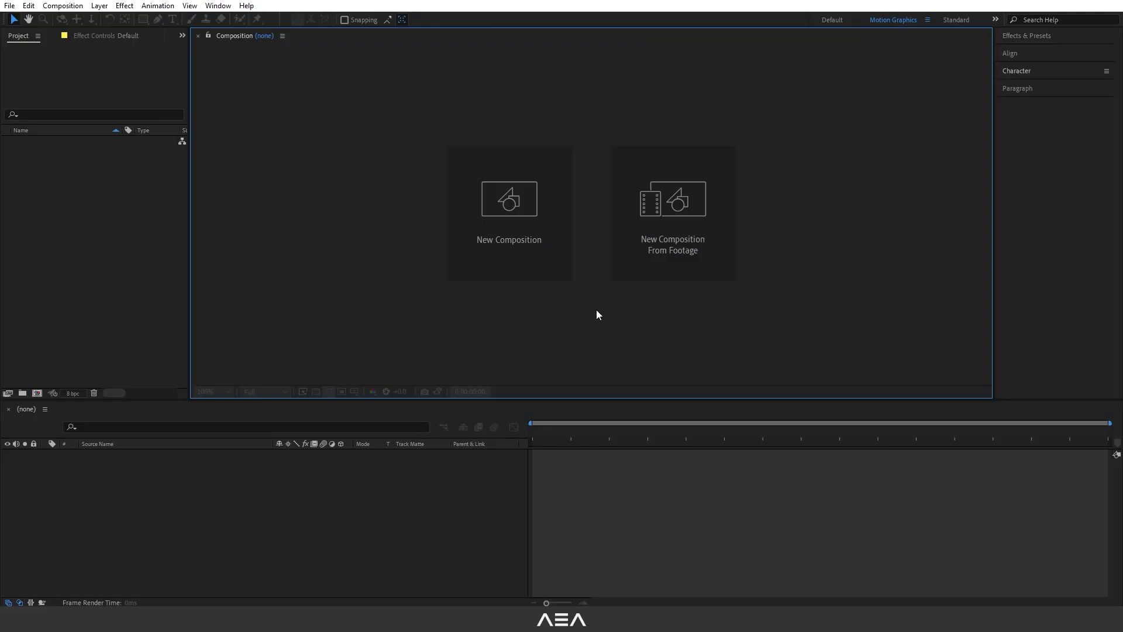
Start a new composition named 'Jumpy characters Animation', keeping the 10-second duration
left_click(539, 258)
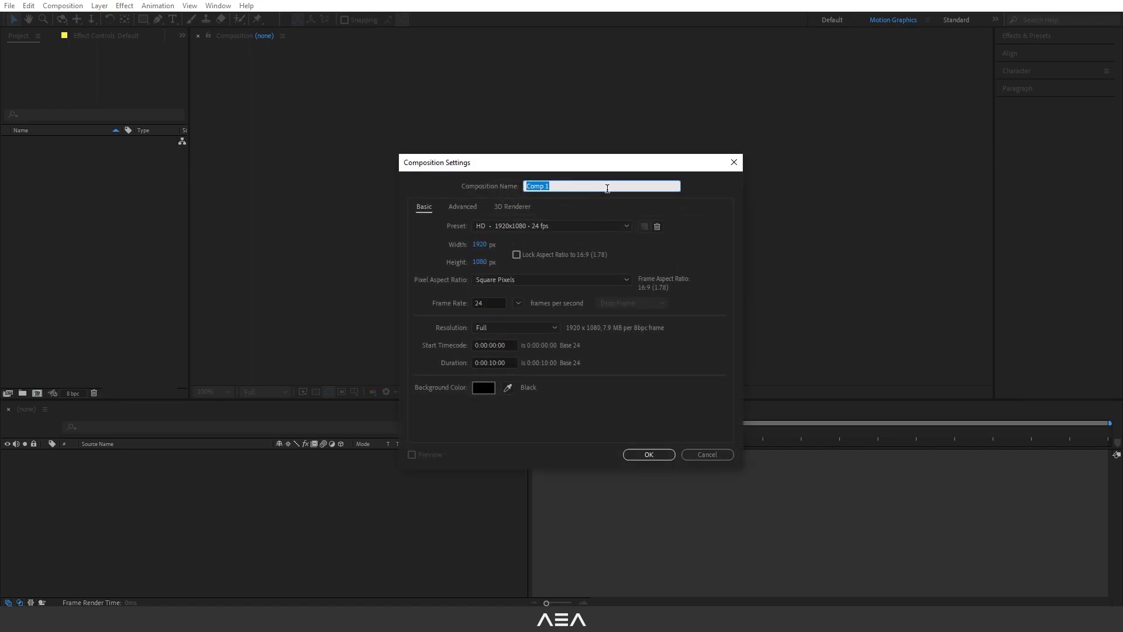
type("Jumpy characters Animation")
left_click(446, 304)
left_click_drag(514, 362, 399, 364)
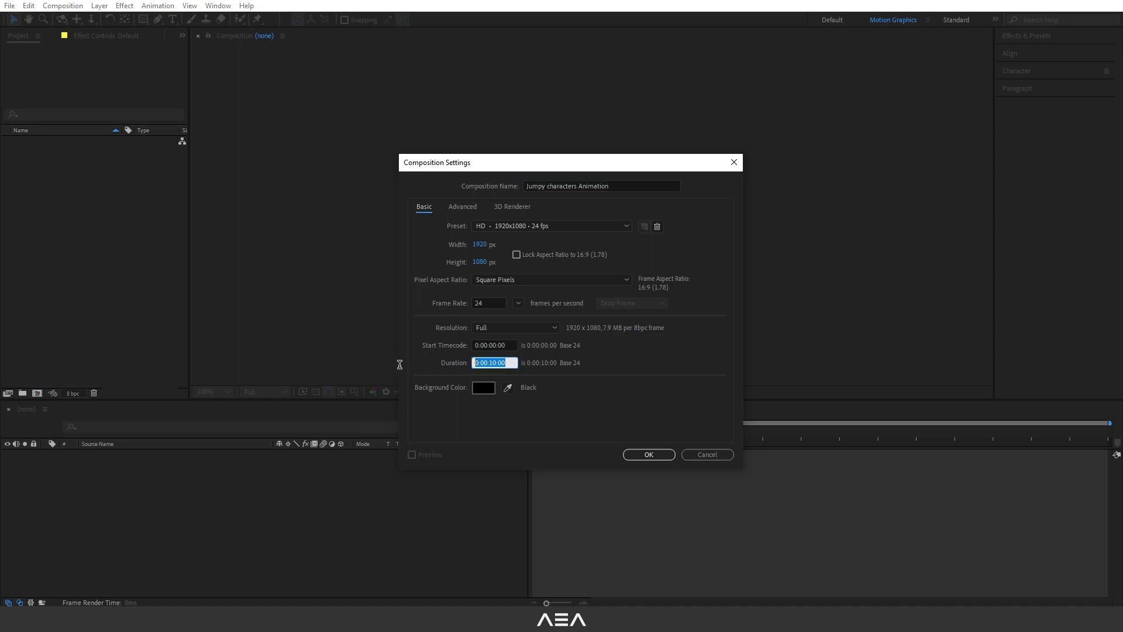
left_click(426, 364)
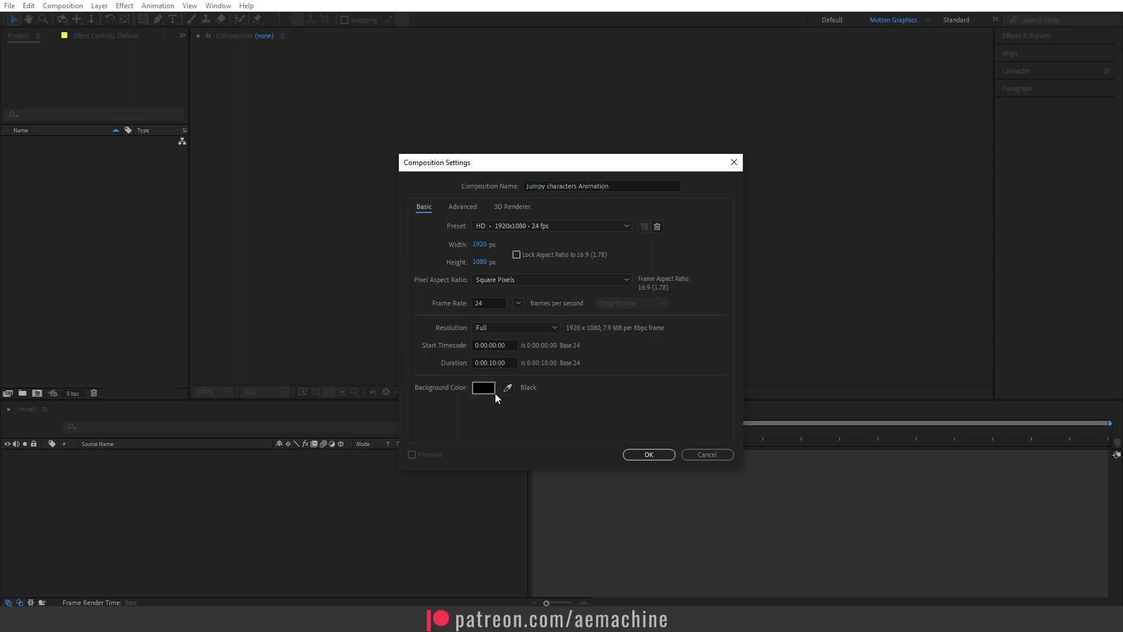
Confirm the composition settings, switch to the Type tool and show the Character panel
left_click(651, 460)
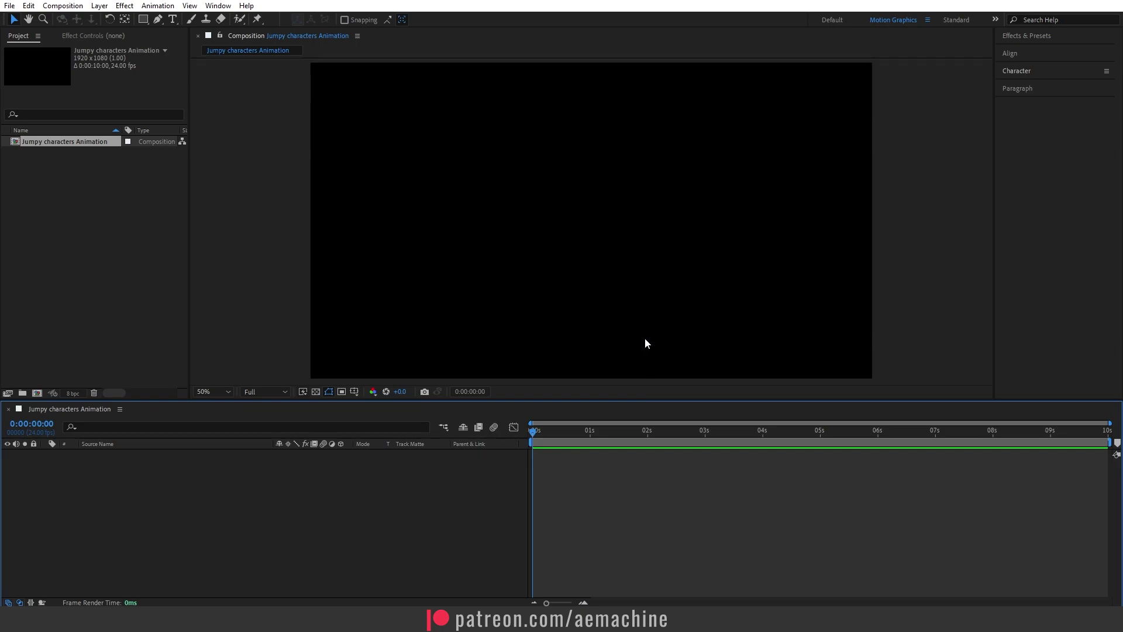
left_click(172, 20)
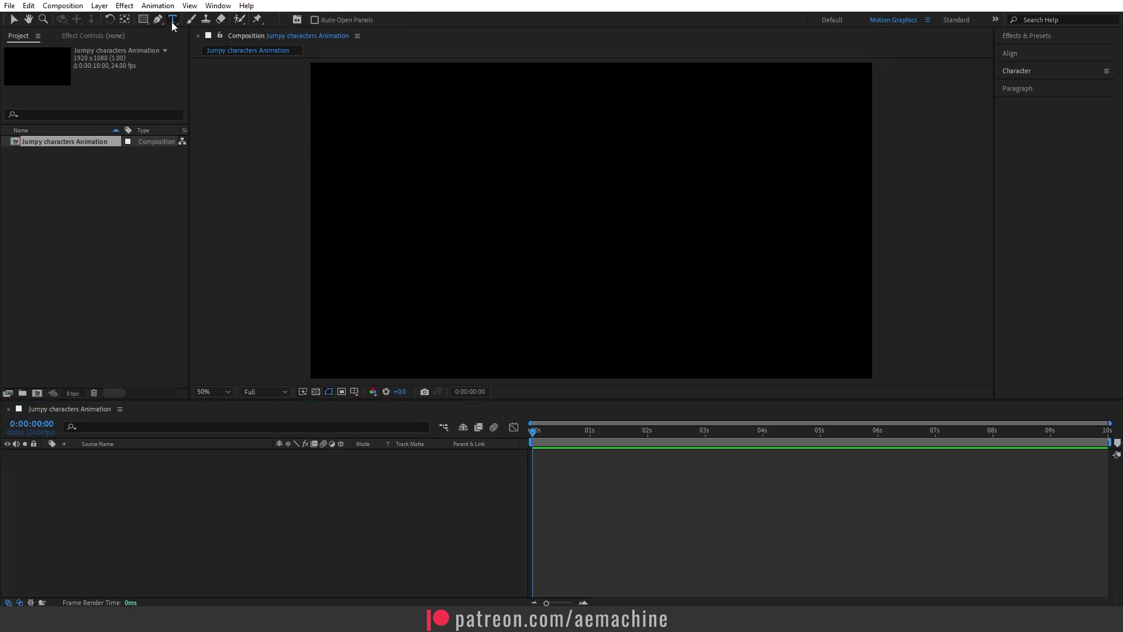
left_click(1038, 72)
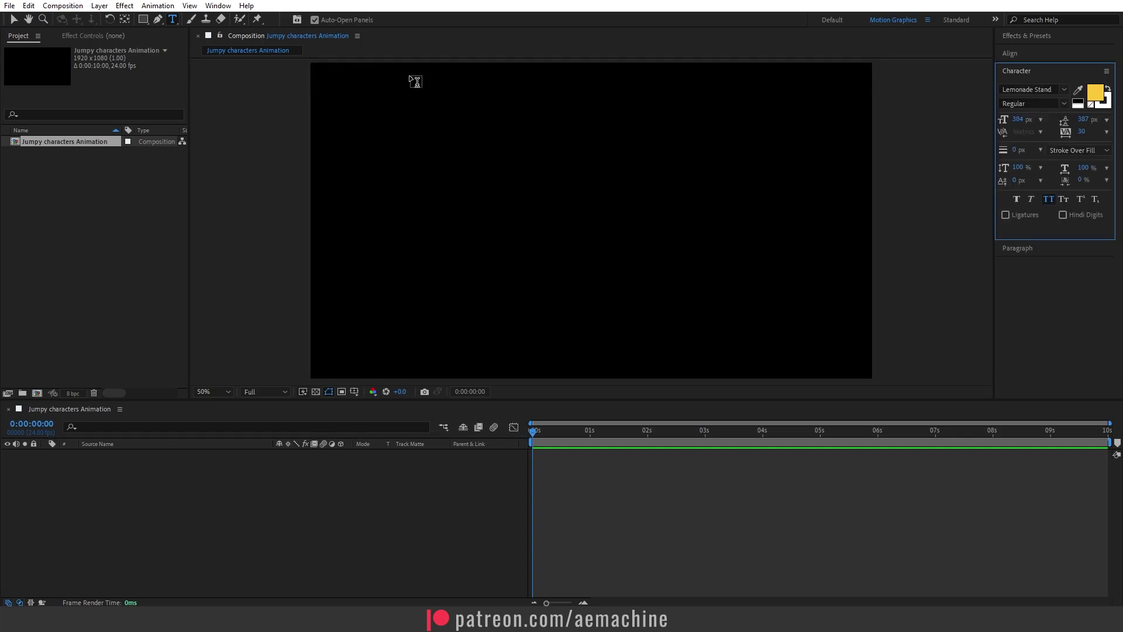
left_click(220, 7)
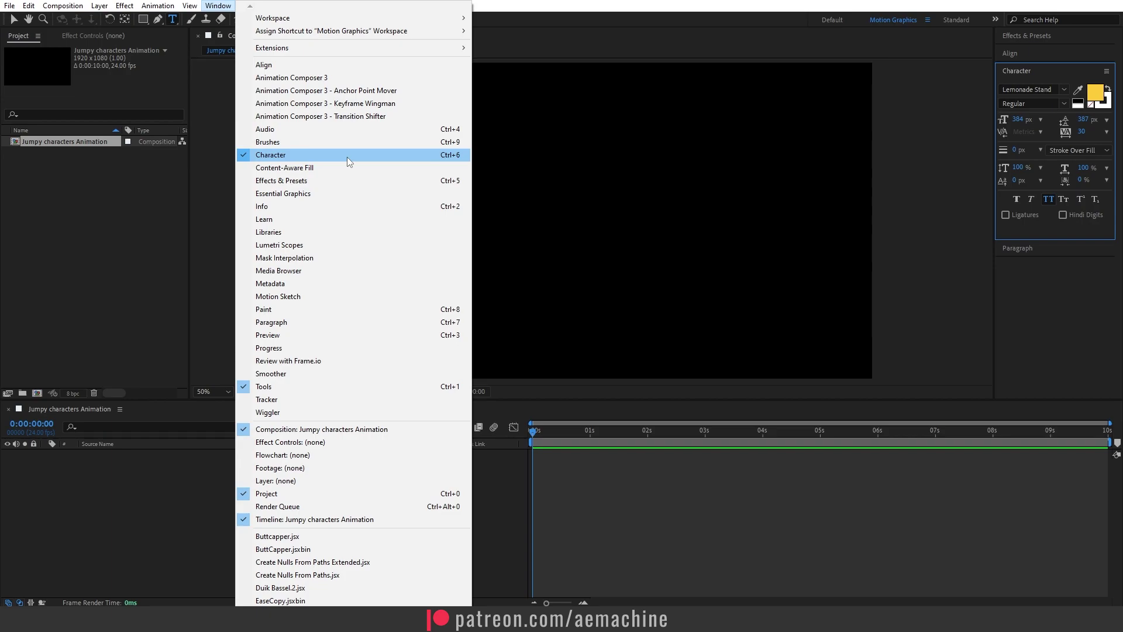
key("Escape")
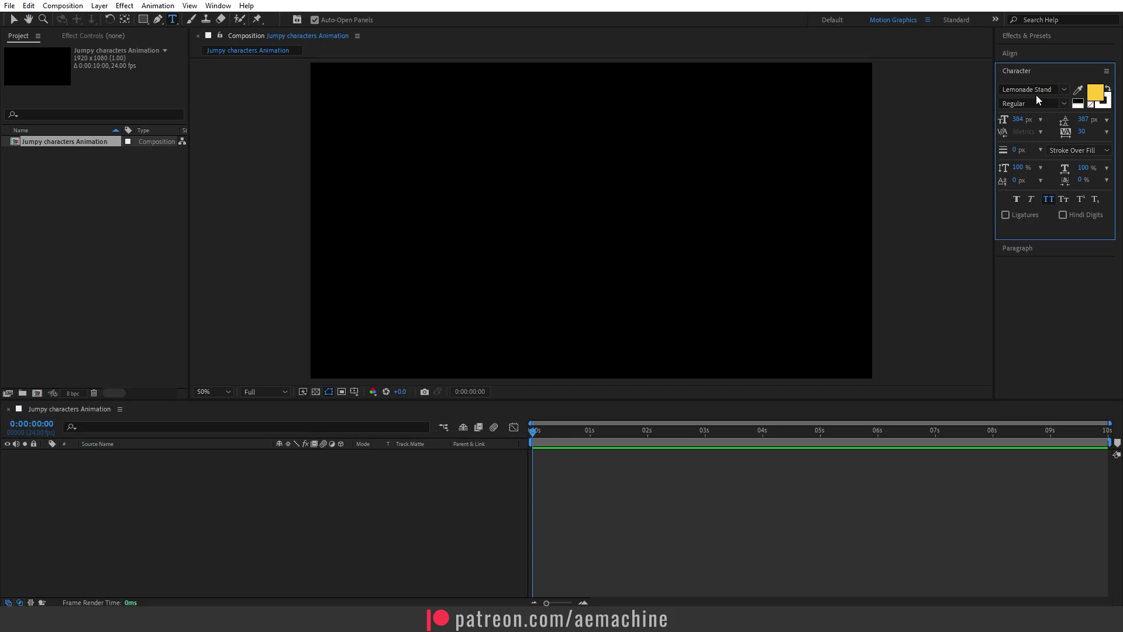
Paste the two-line title JUMPY CHARACTERS and move it inside the frame
left_click(464, 219)
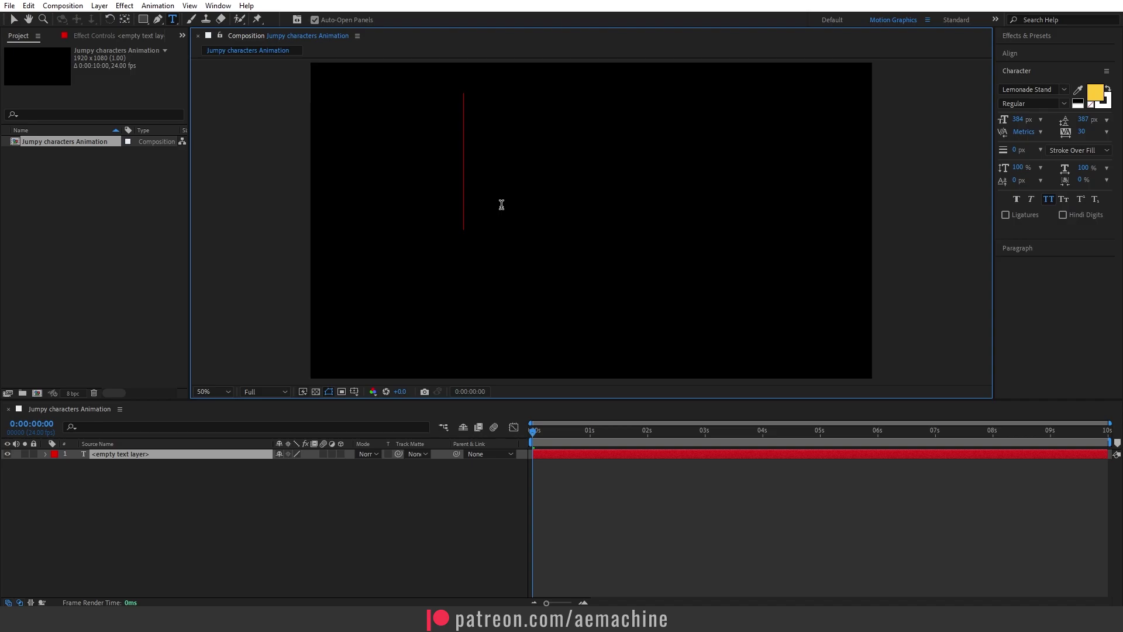
type("Jumpy characters")
key("Escape")
key("v")
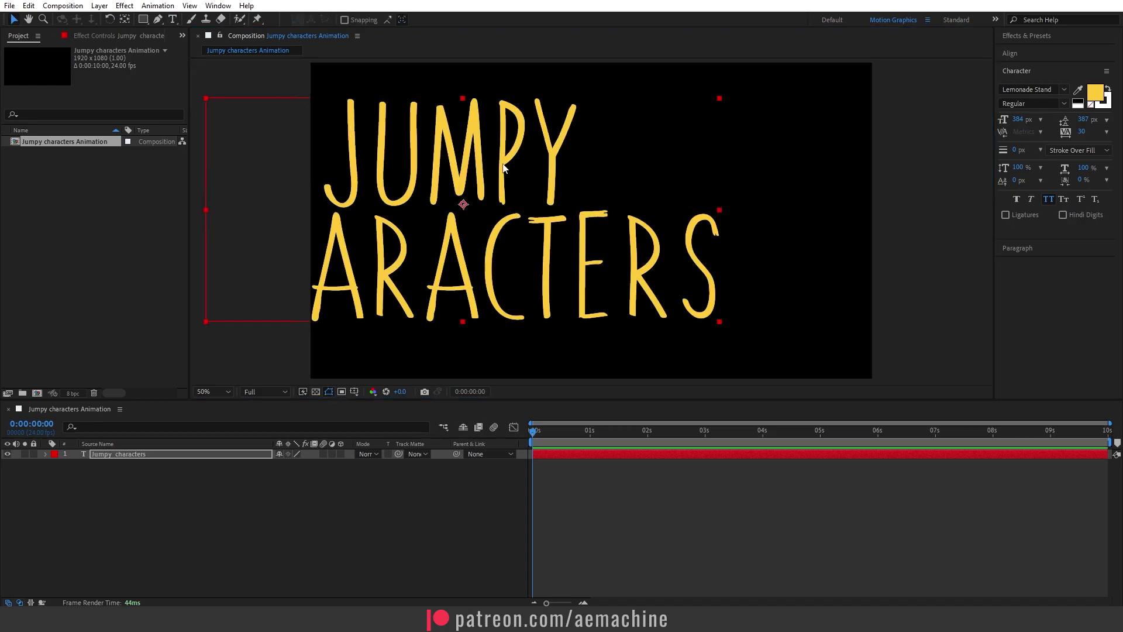
left_click_drag(465, 209, 587, 222)
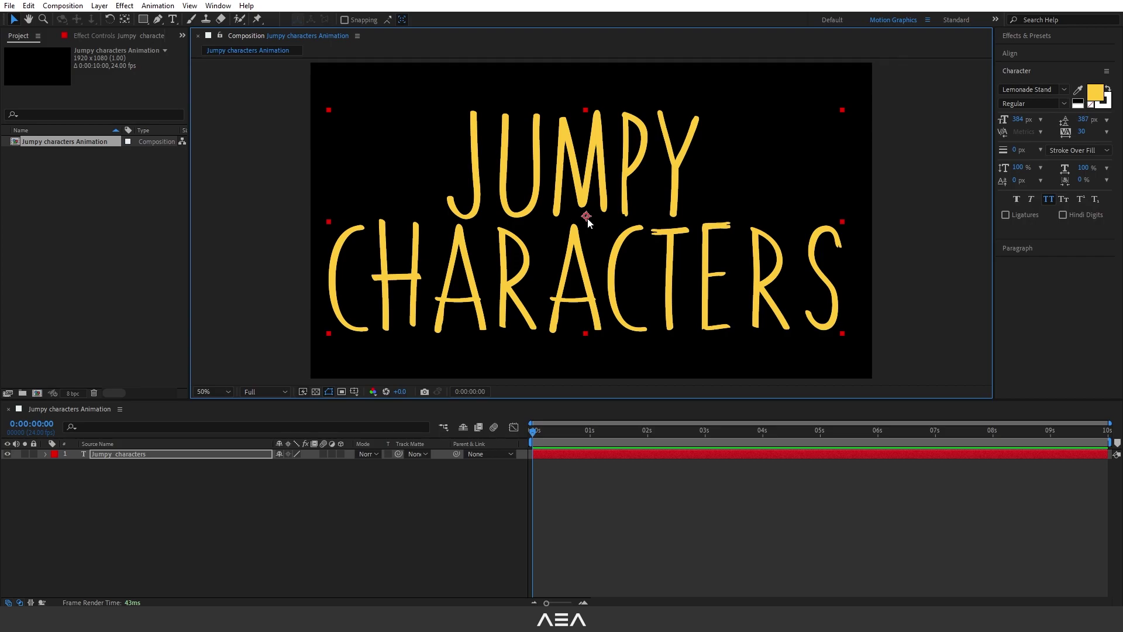
Centre the title's anchor point and align it horizontally and vertically in the composition
key("ctrl+alt+Home")
left_click(1070, 55)
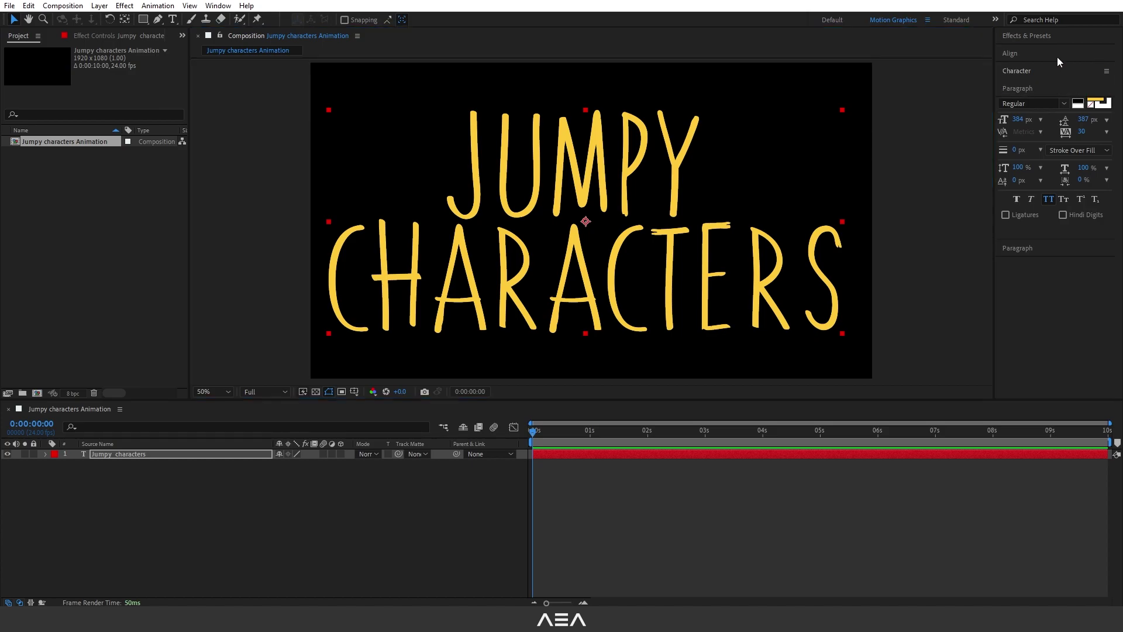
left_click(218, 6)
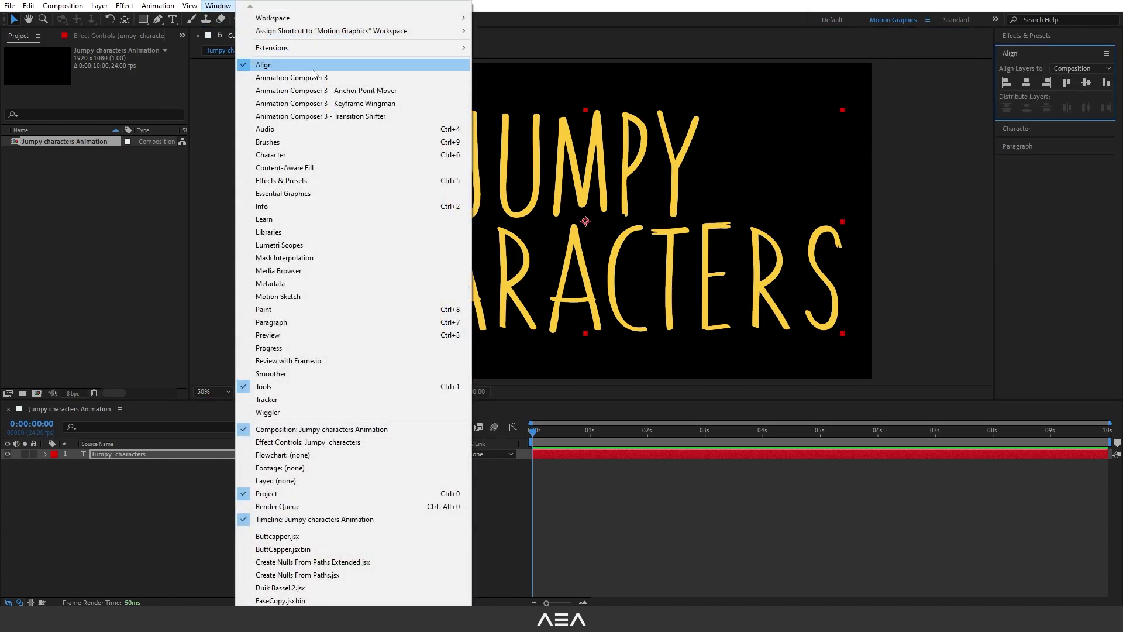
left_click(1025, 82)
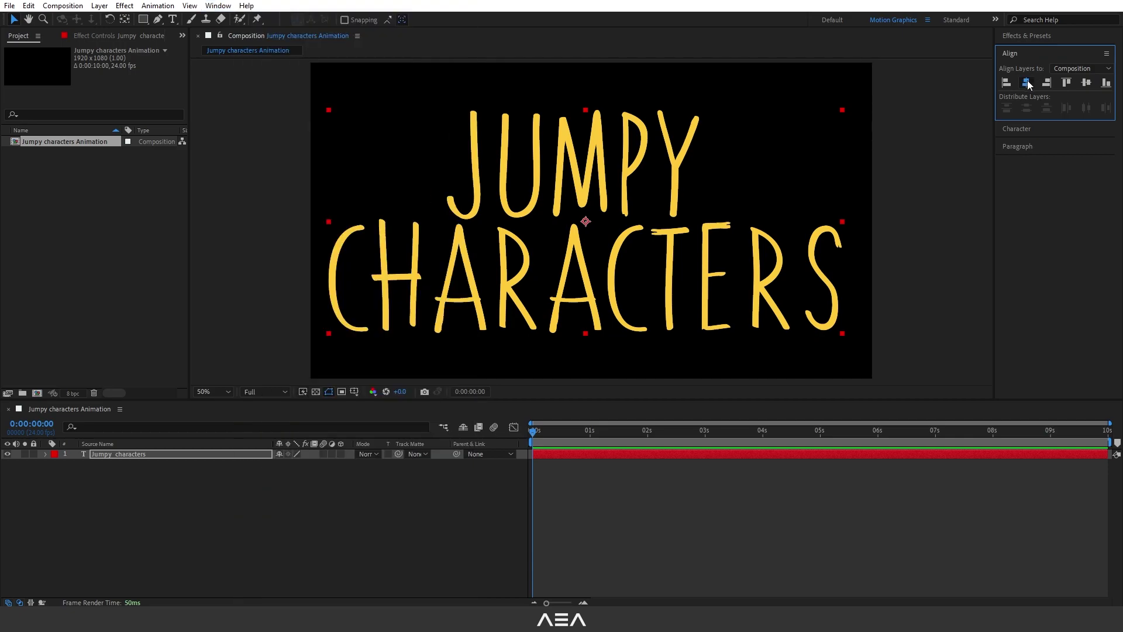
left_click(1026, 83)
left_click(1086, 82)
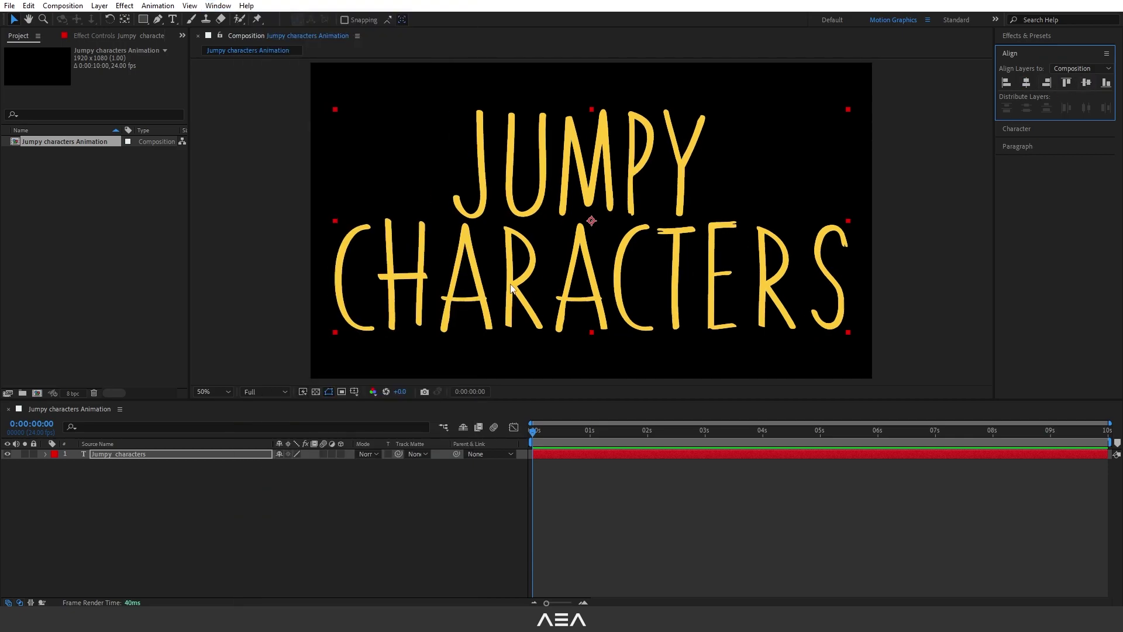
Set the JUMPY CHARACTERS text layer's Scale to 95%
left_click(151, 455)
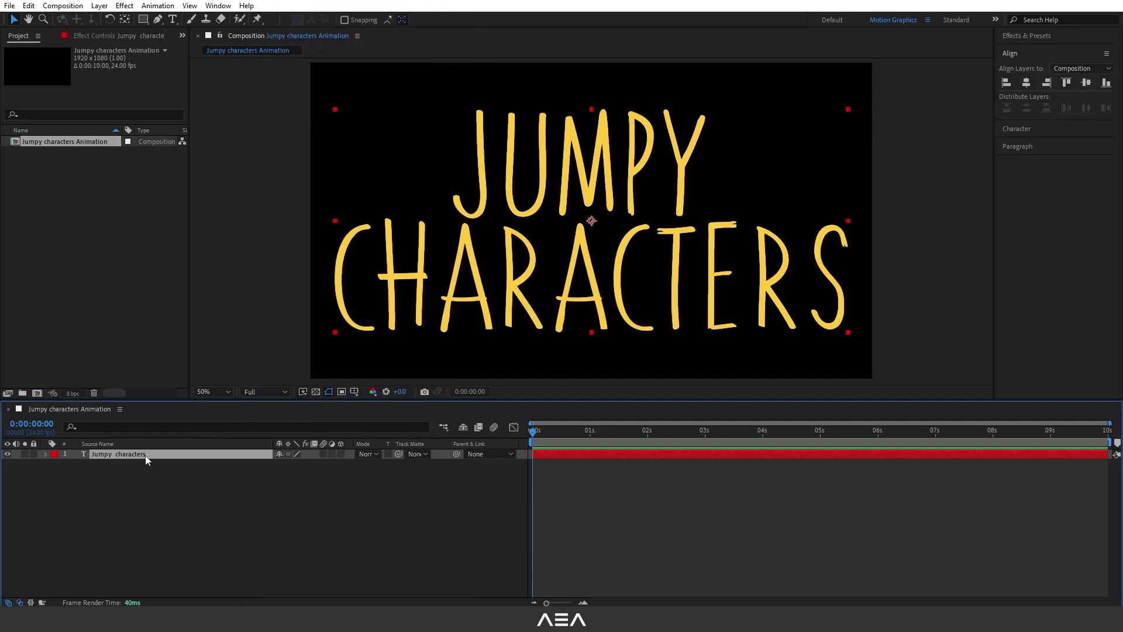
key("s")
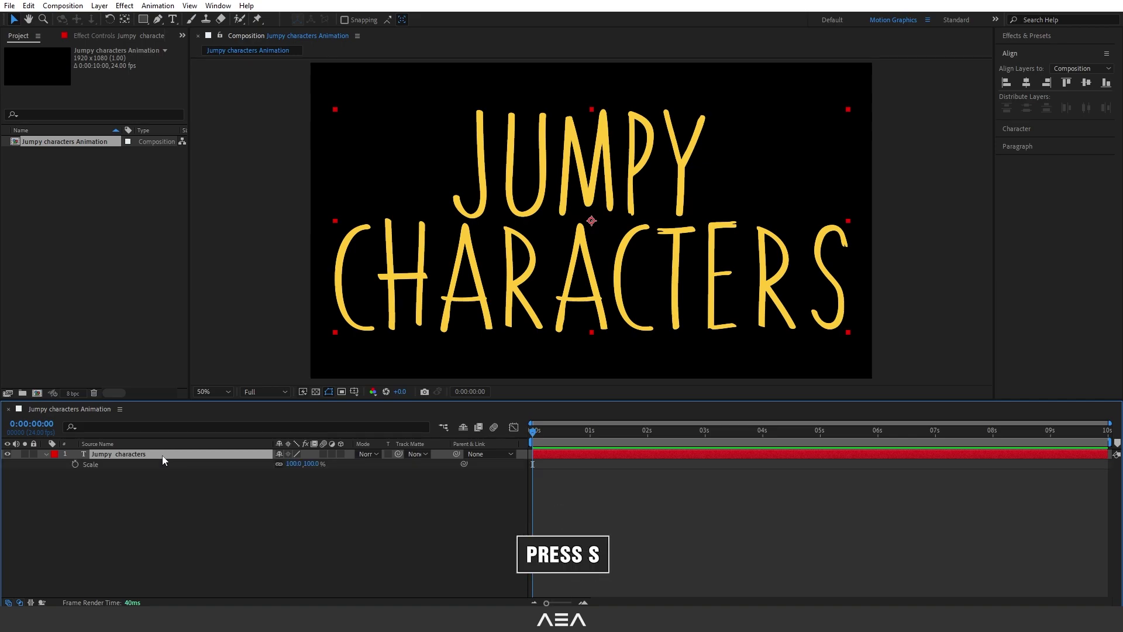
mouse_move(311, 466)
left_mouse_down()
mouse_move(295, 466)
mouse_move(310, 465)
left_mouse_up()
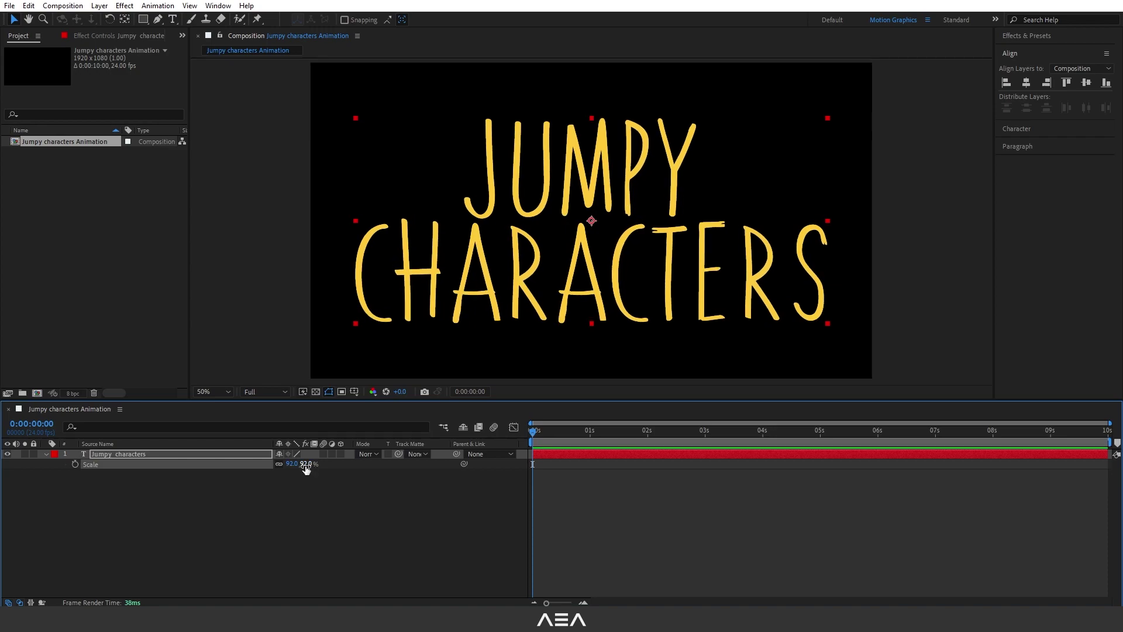
left_click(305, 465)
type("95")
left_click(311, 479)
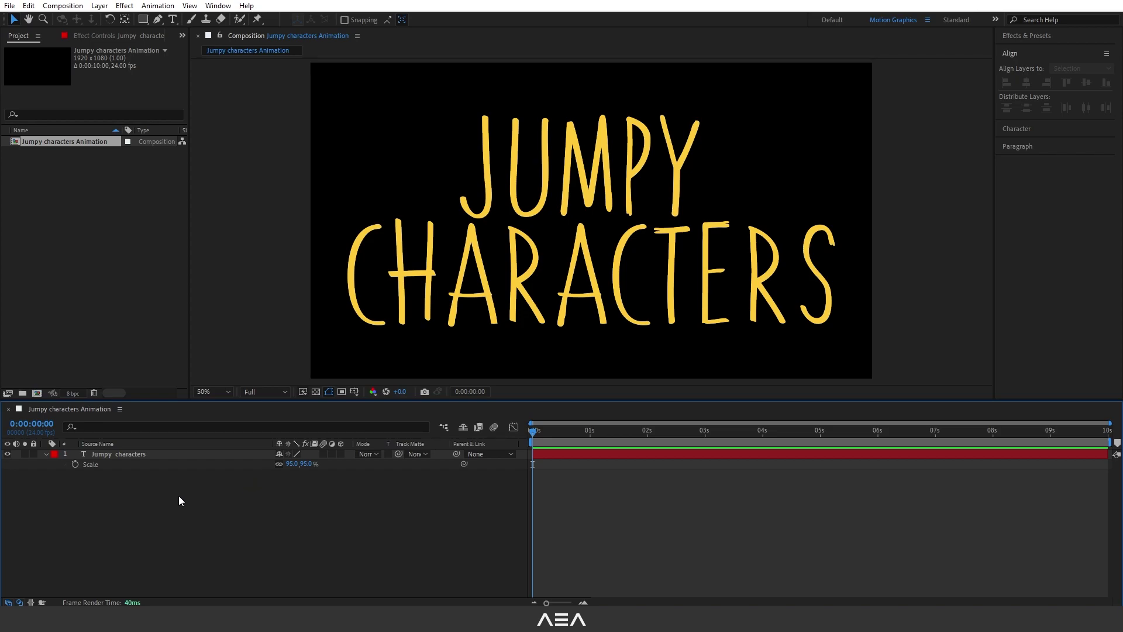
Start a new solid layer named BG
right_click(158, 497)
mouse_move(296, 358)
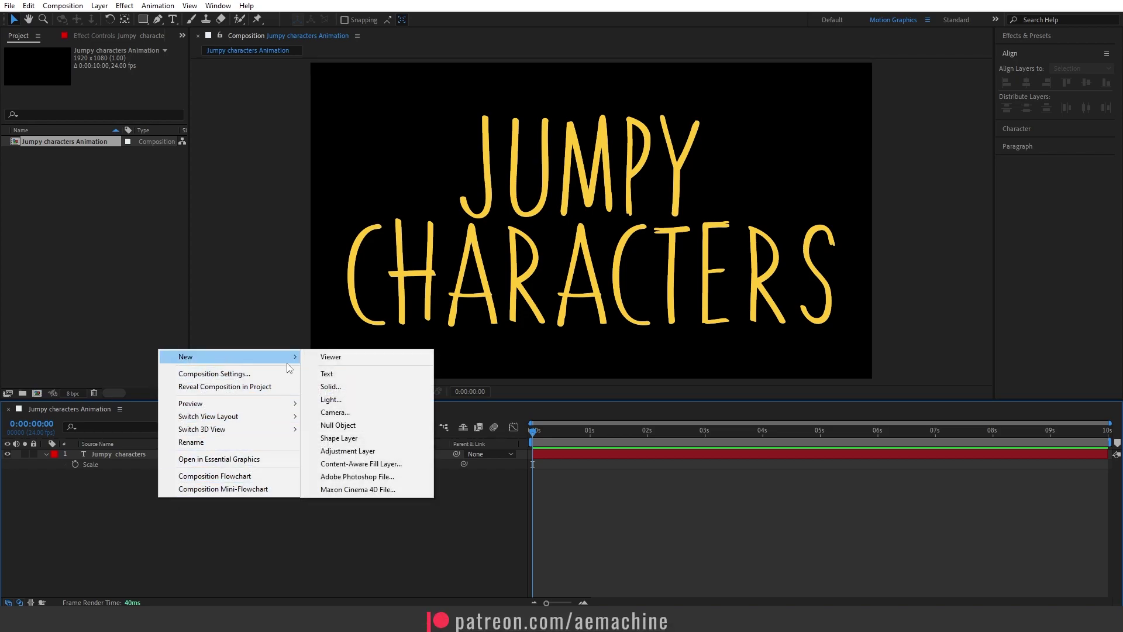
left_click(330, 386)
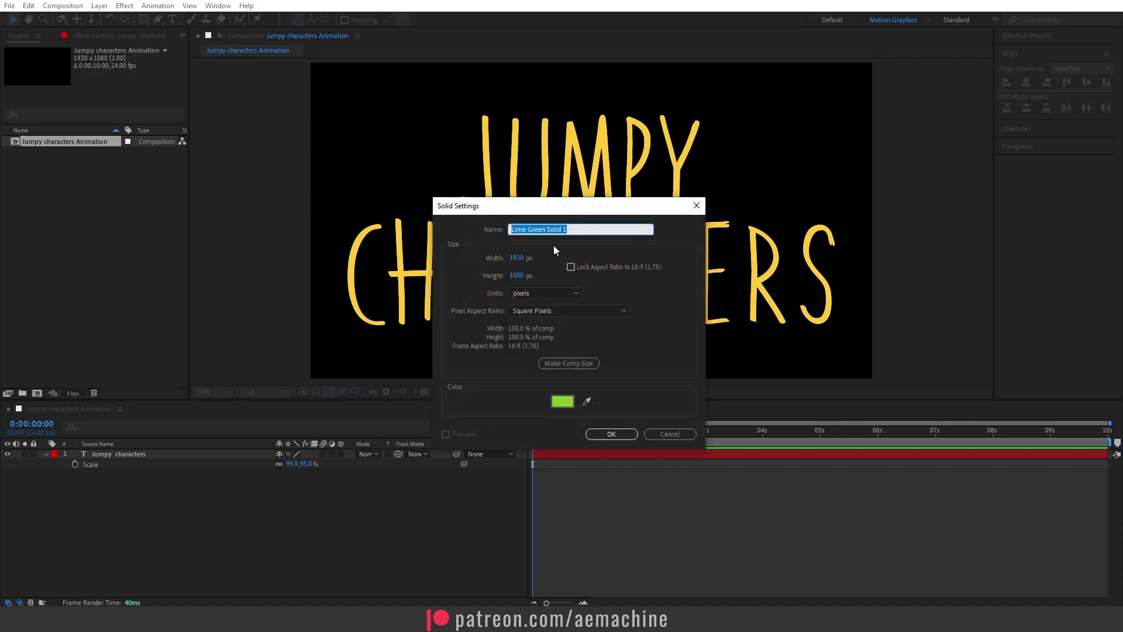
type("BG")
left_click(473, 247)
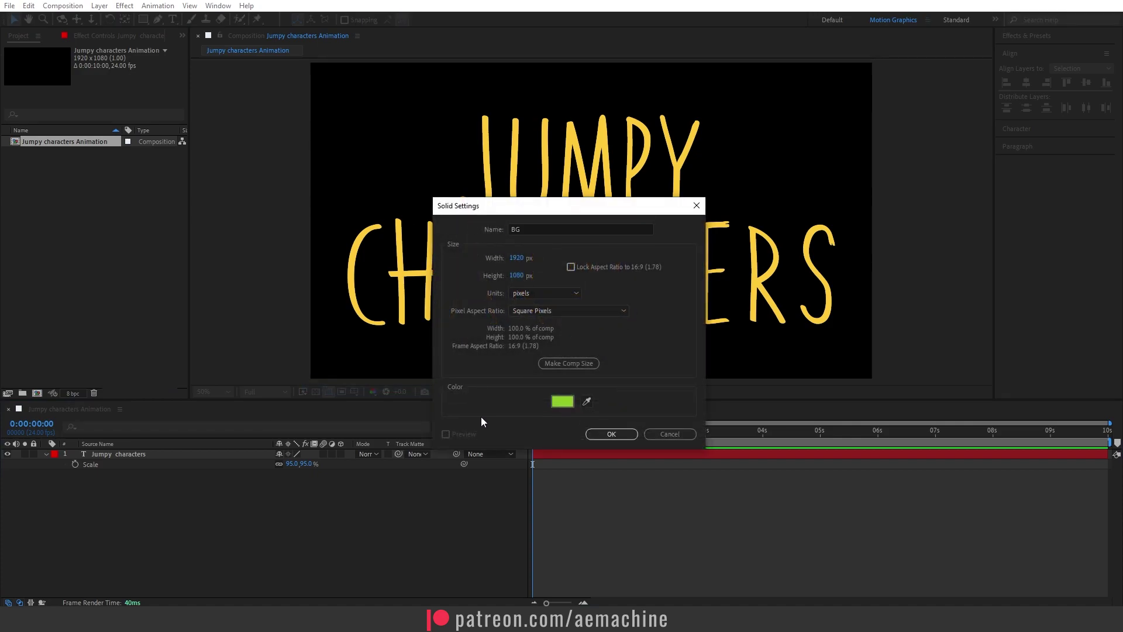
Set the BG solid's colour to lime green 8AC926
left_click(562, 401)
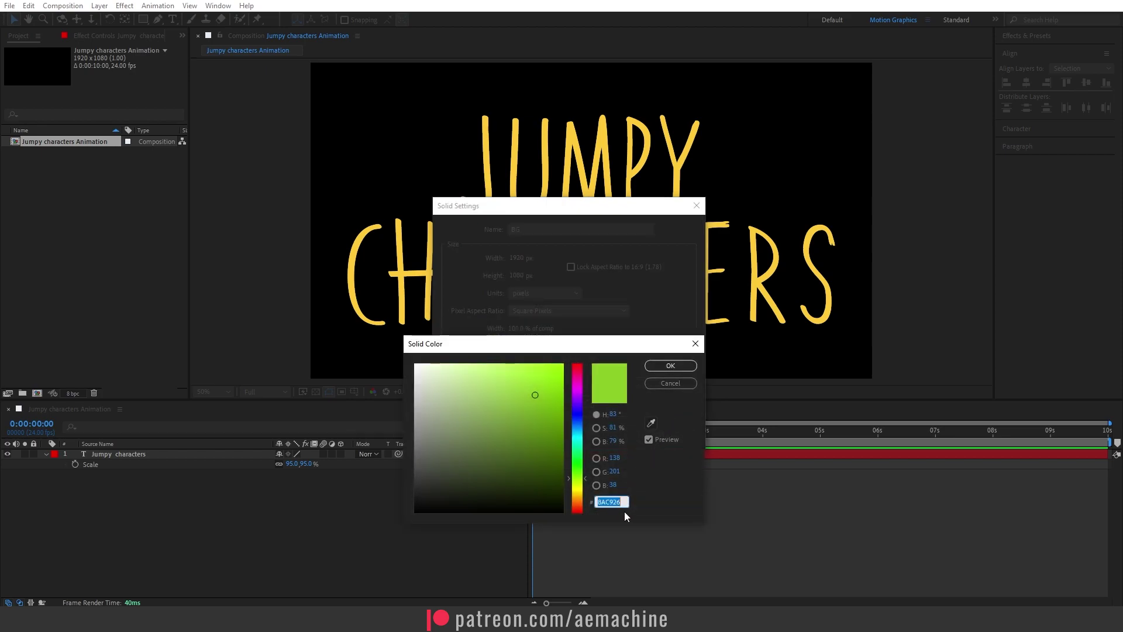
left_click_drag(593, 354, 585, 279)
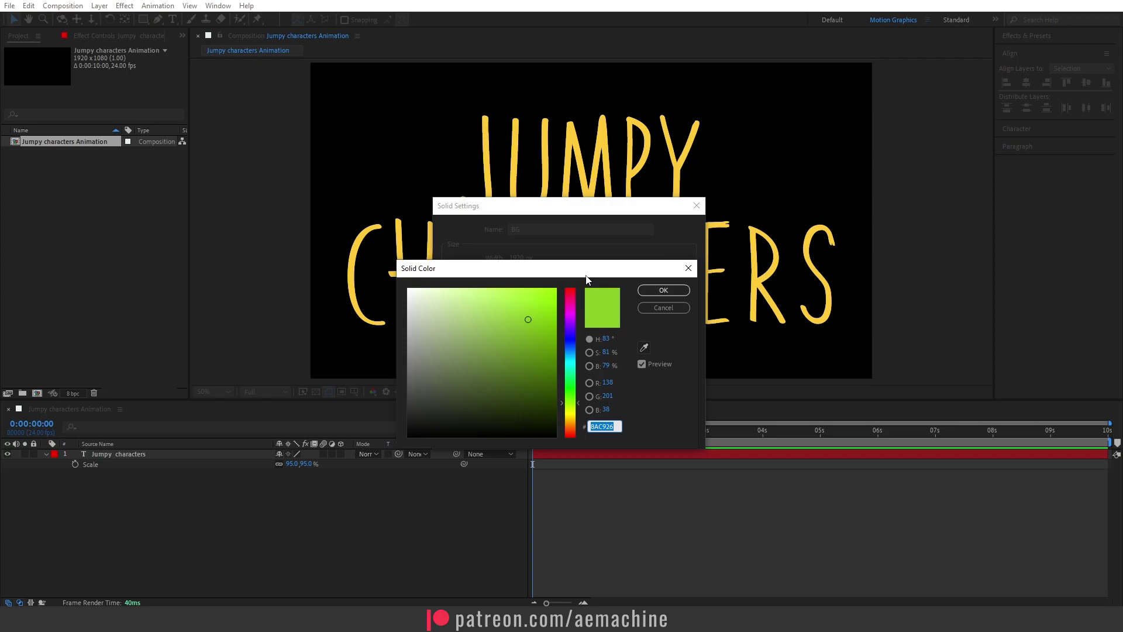
left_click(665, 290)
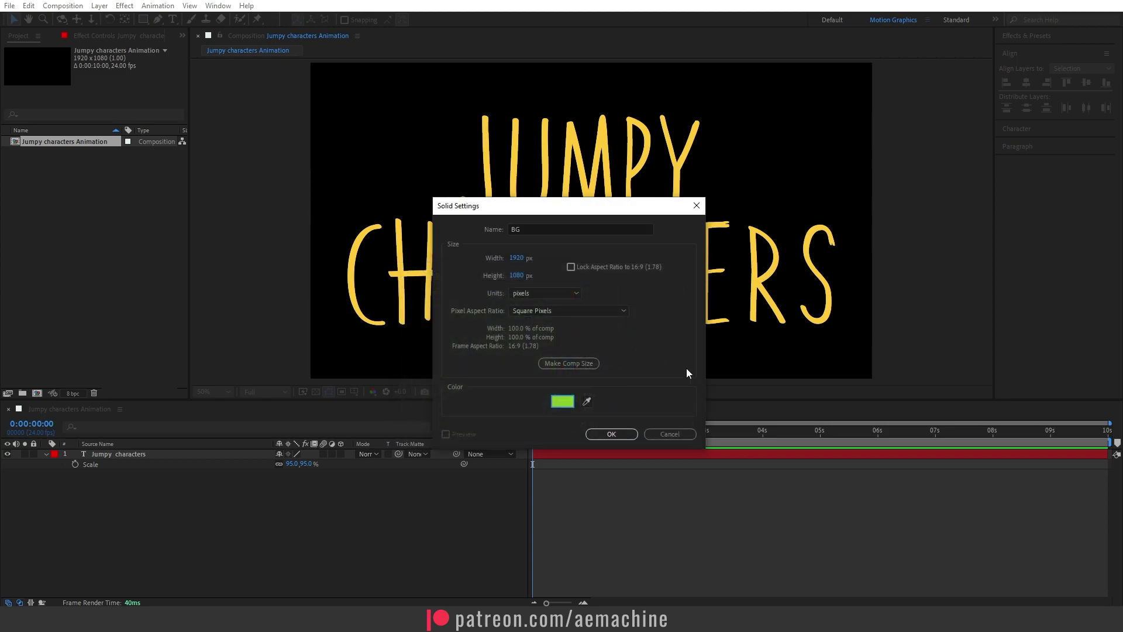
Create the BG solid, move it below the title layer, and reselect the title
left_click(612, 434)
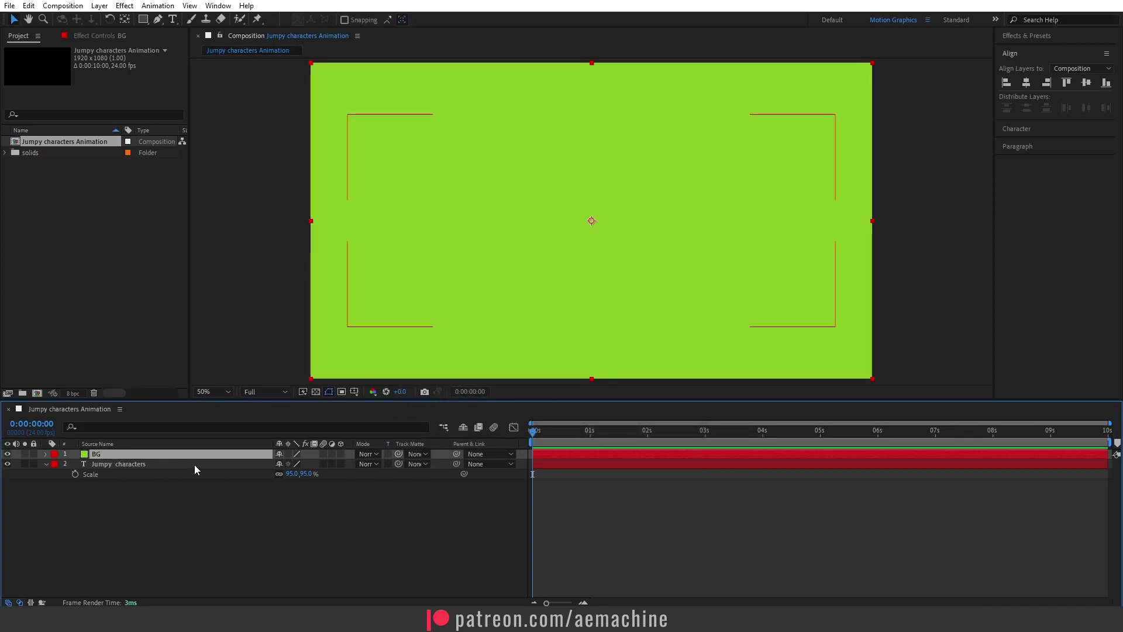
left_click_drag(138, 458, 187, 525)
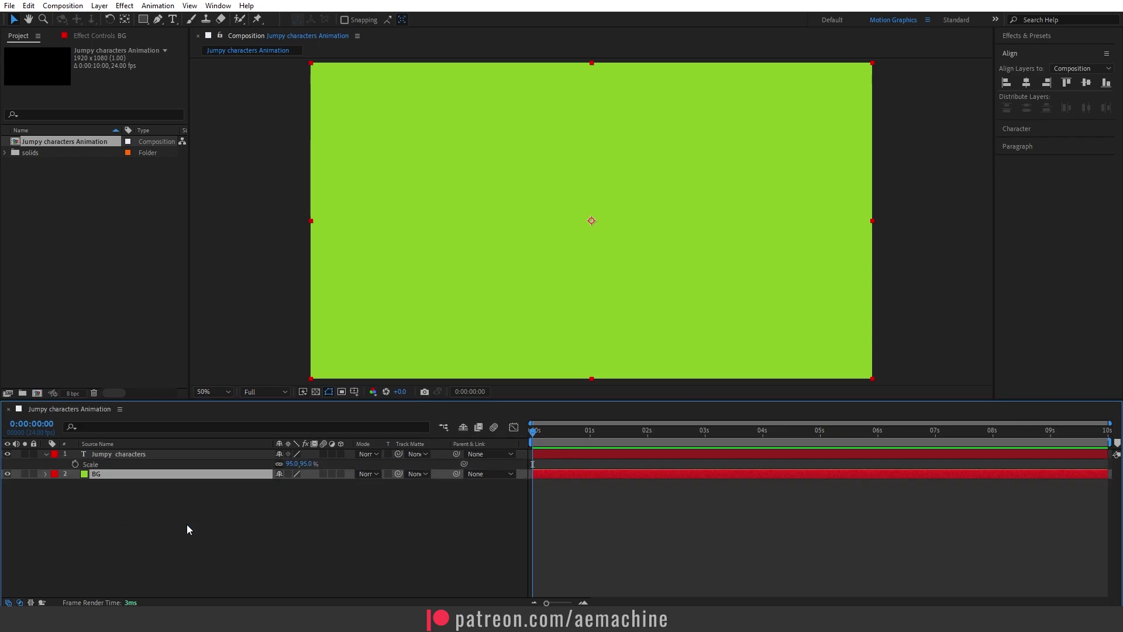
left_click(45, 455)
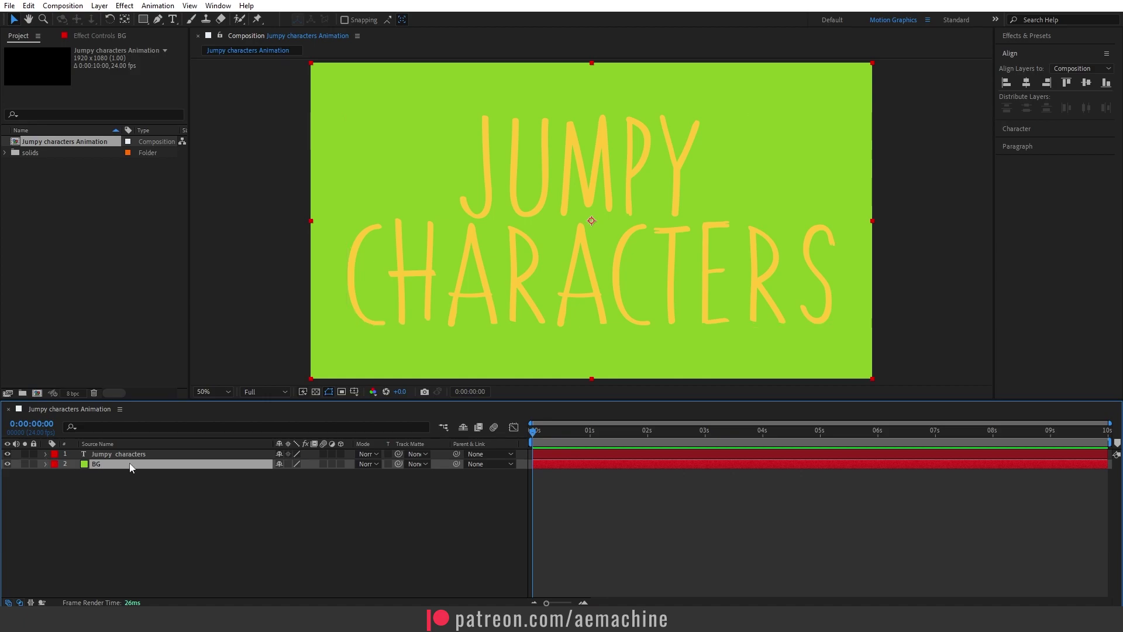
left_click(108, 456)
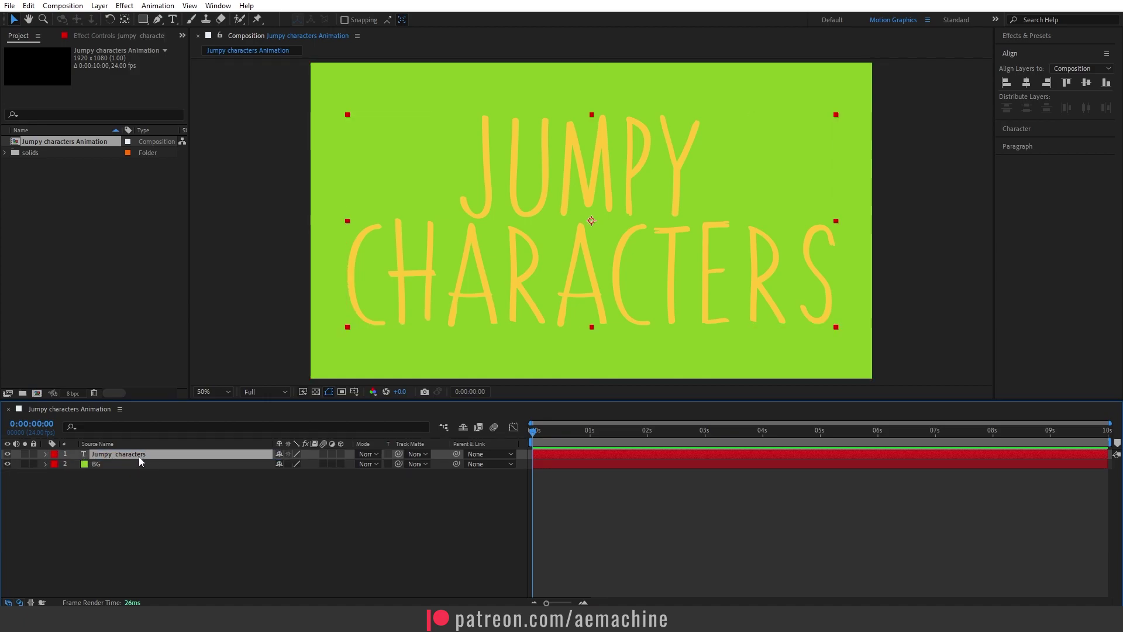
Add a Rotation animator to the title and add Position to Animator 1
left_click(45, 455)
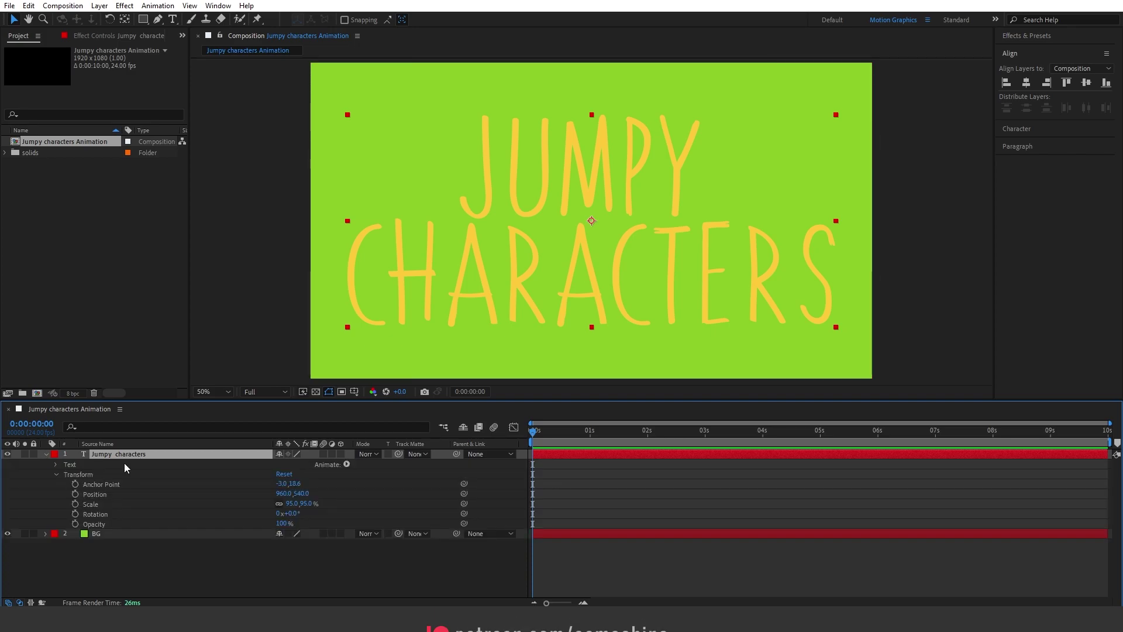
left_click(56, 474)
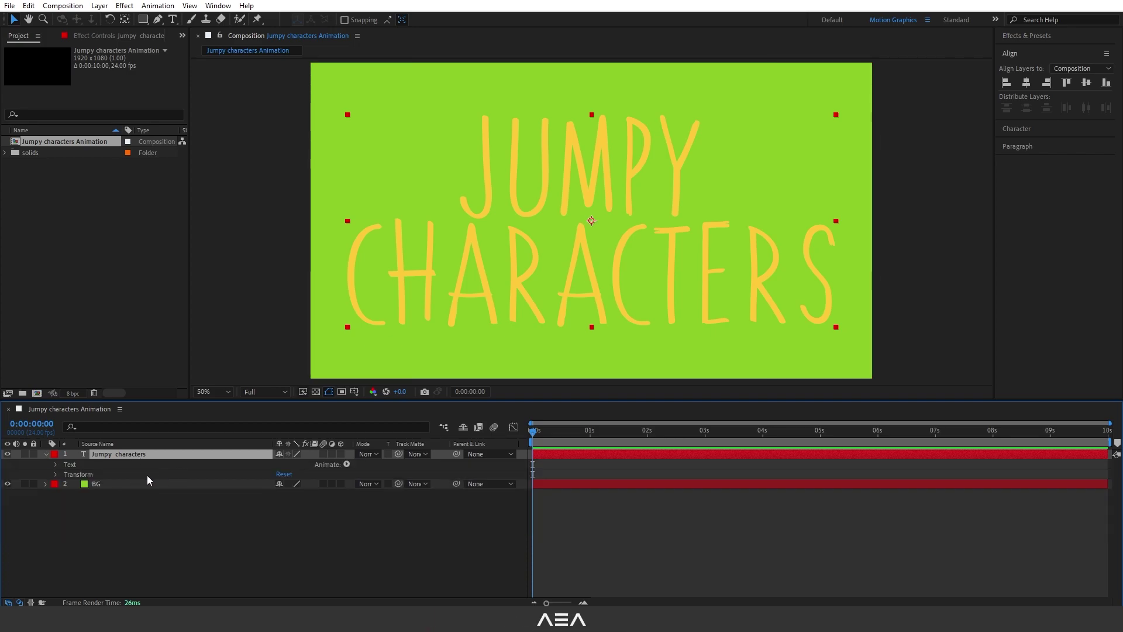
left_click(347, 465)
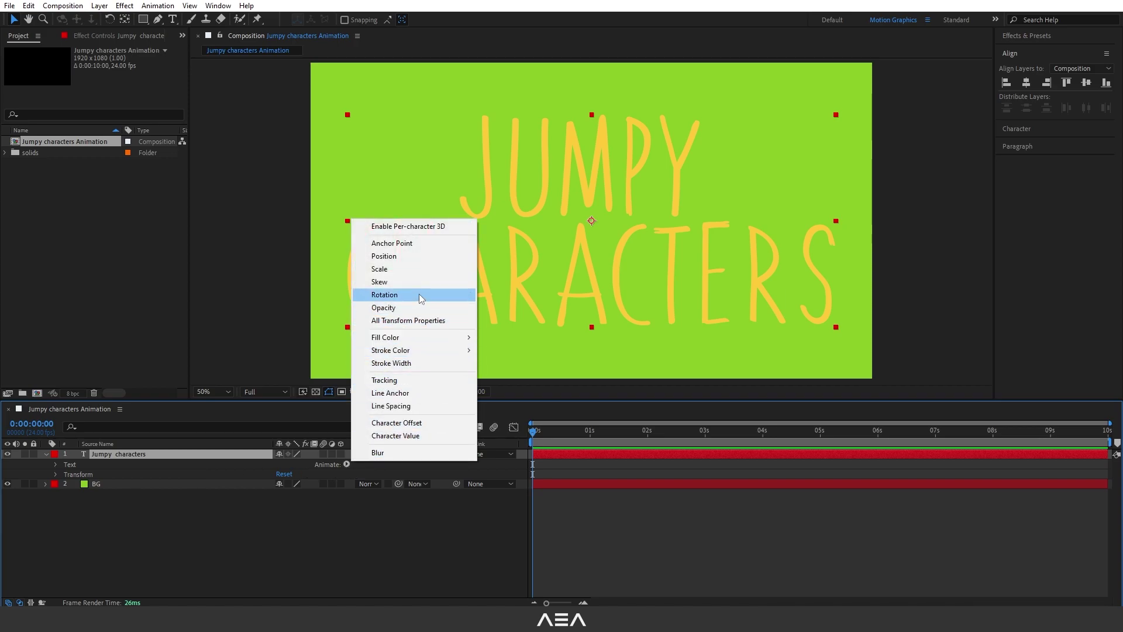
left_click(392, 294)
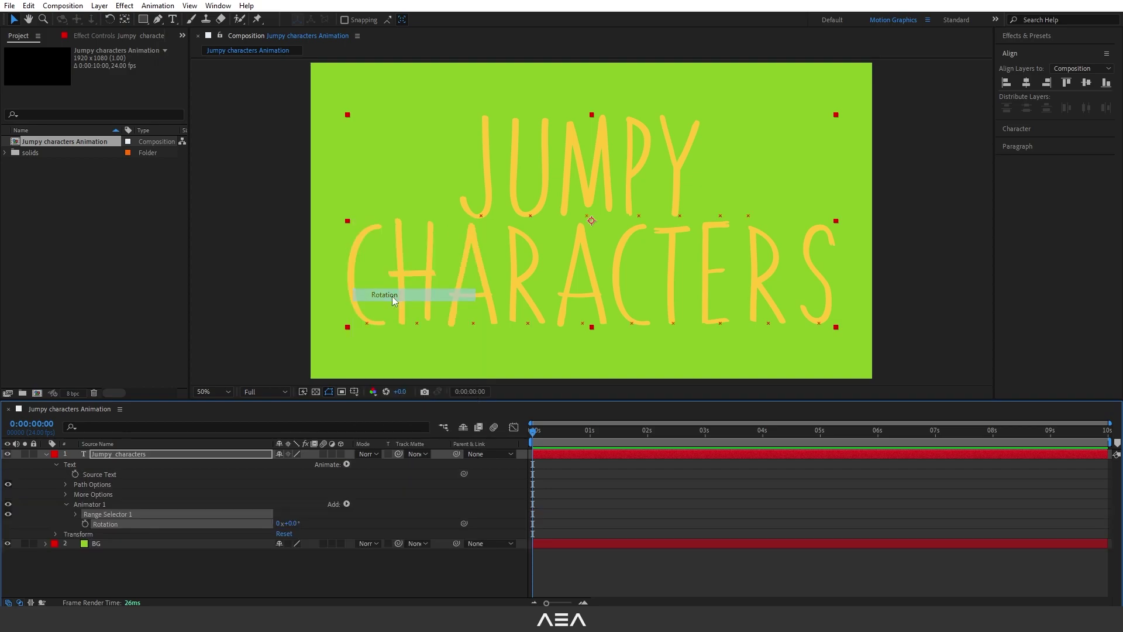
left_click(347, 503)
mouse_move(377, 507)
left_click(445, 314)
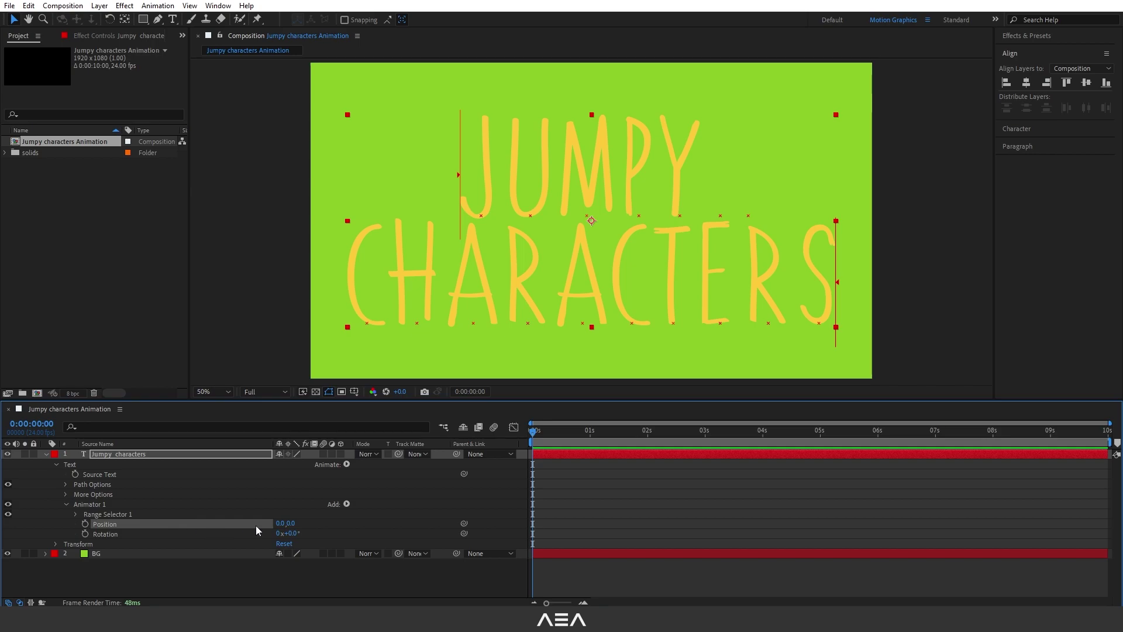
Set the animator's Position to 2, 20 and Rotation to 3°
left_click(280, 524)
type("2")
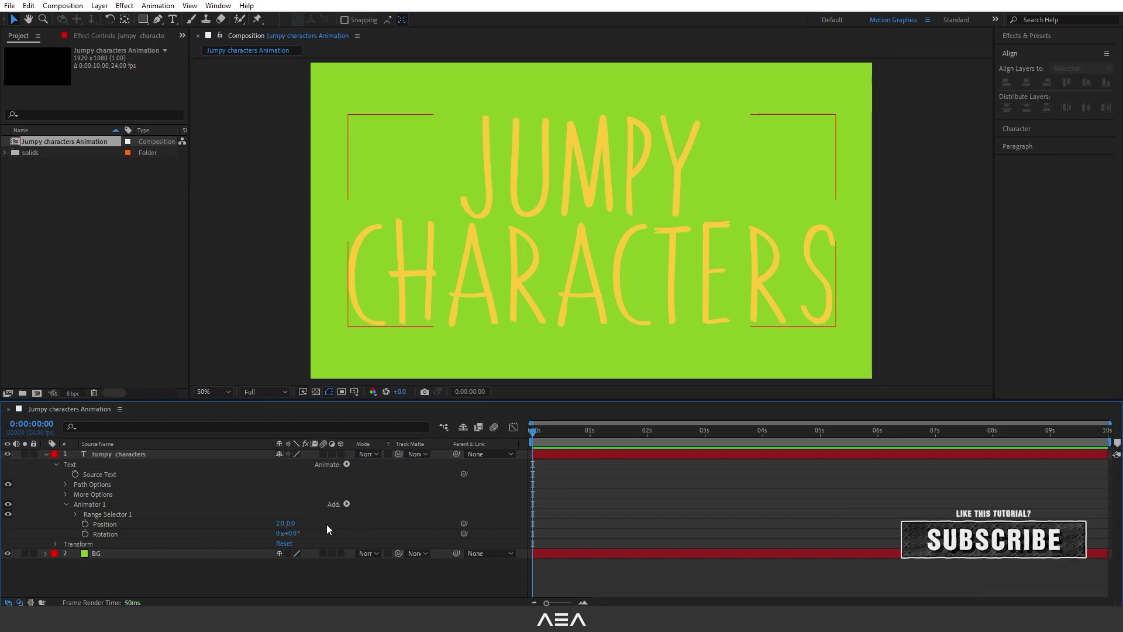
key("Tab")
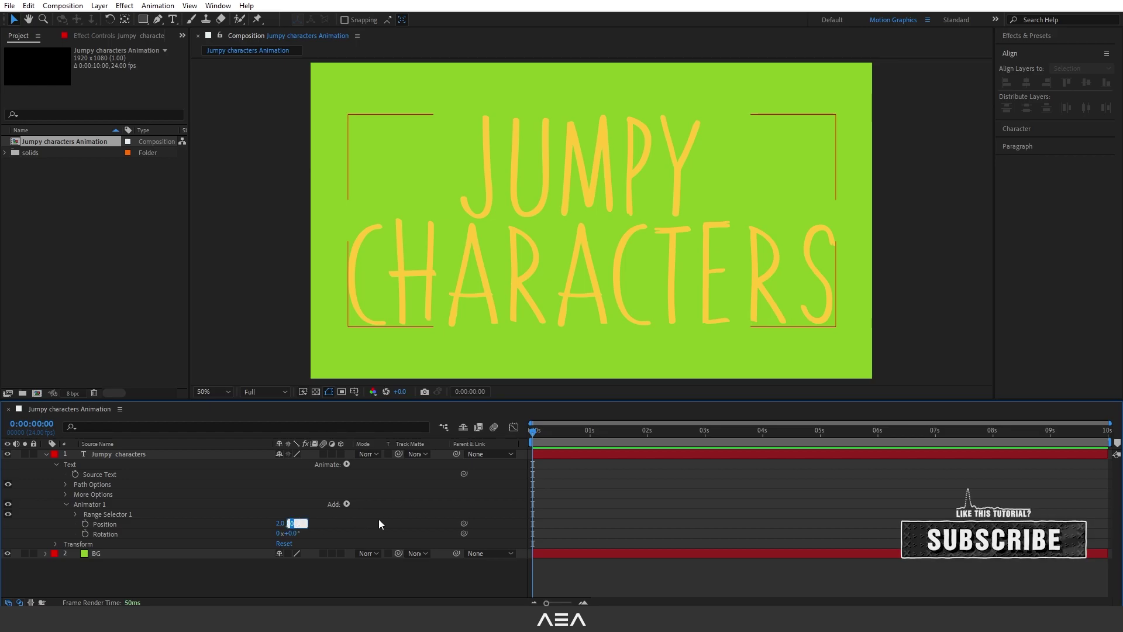
type("20")
key("Return")
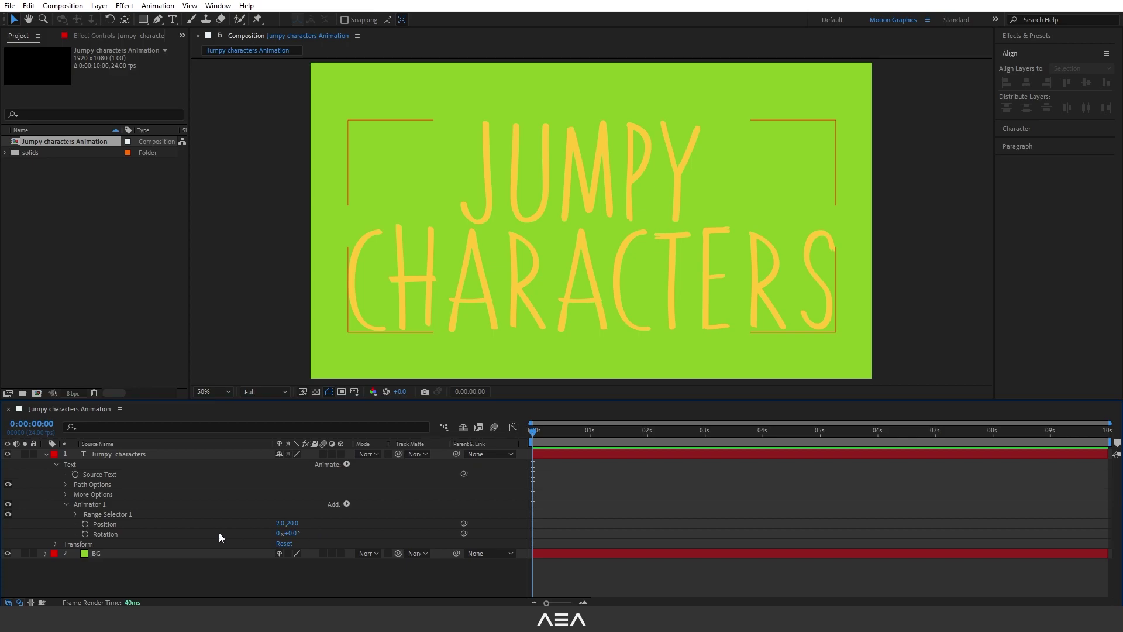
left_click(293, 533)
type("3")
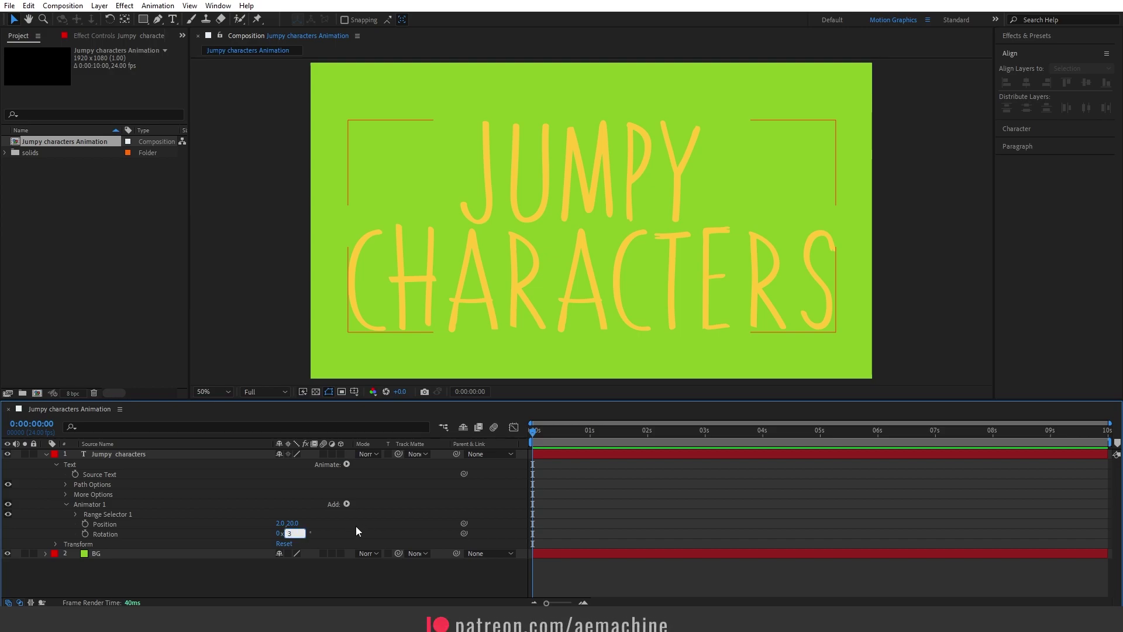
key("Return")
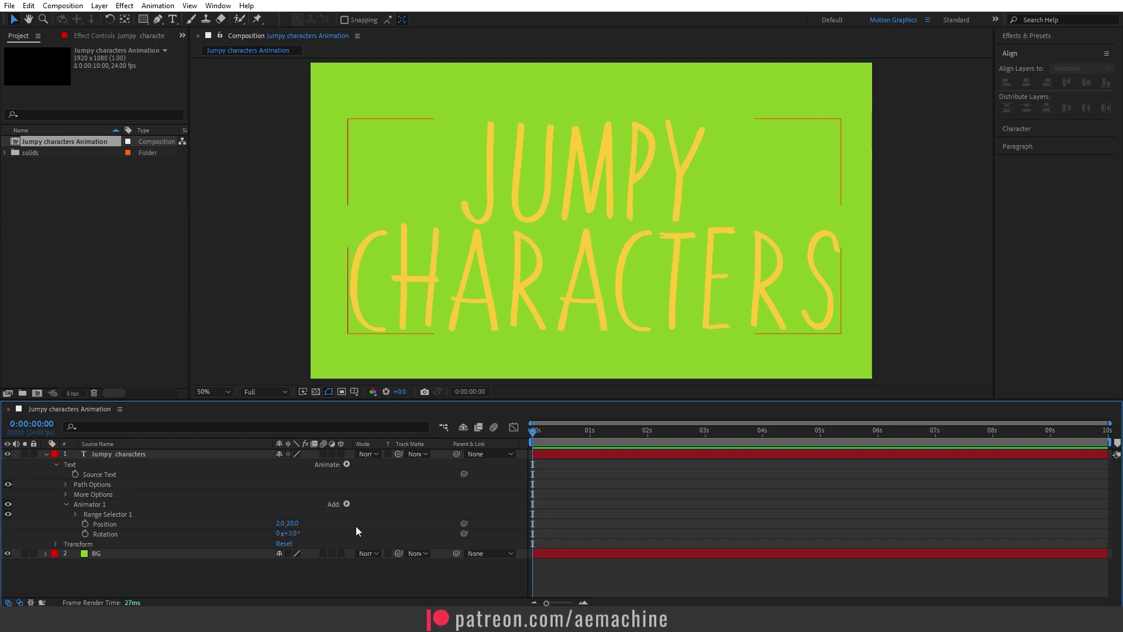
Add a Wiggly Selector to Animator 1 with 4 wiggles per second
left_click(347, 504)
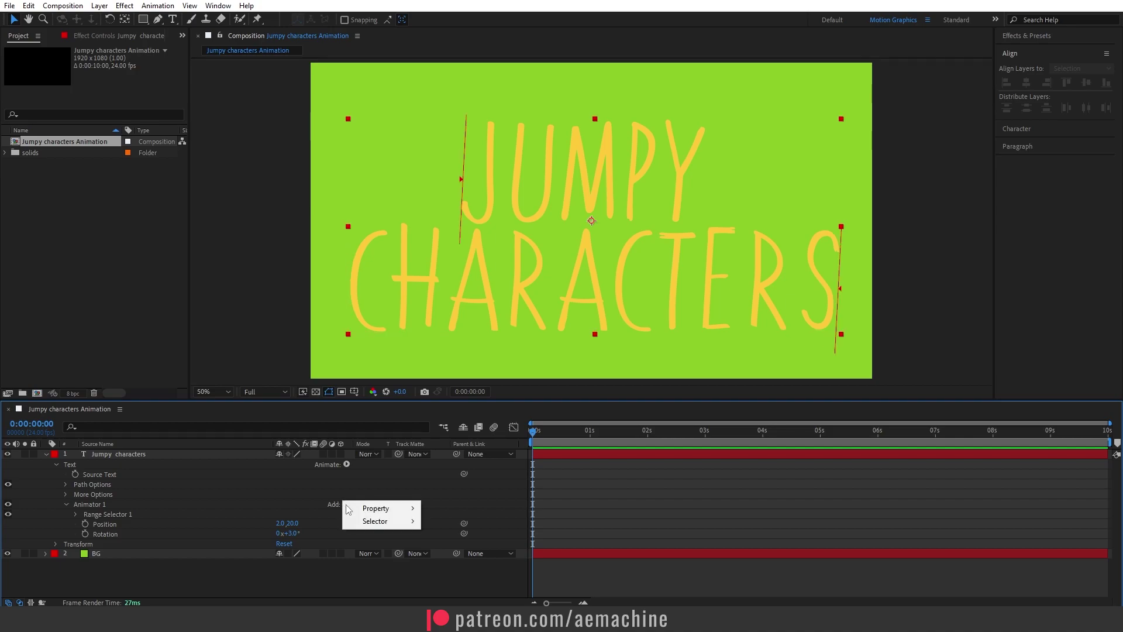
mouse_move(392, 522)
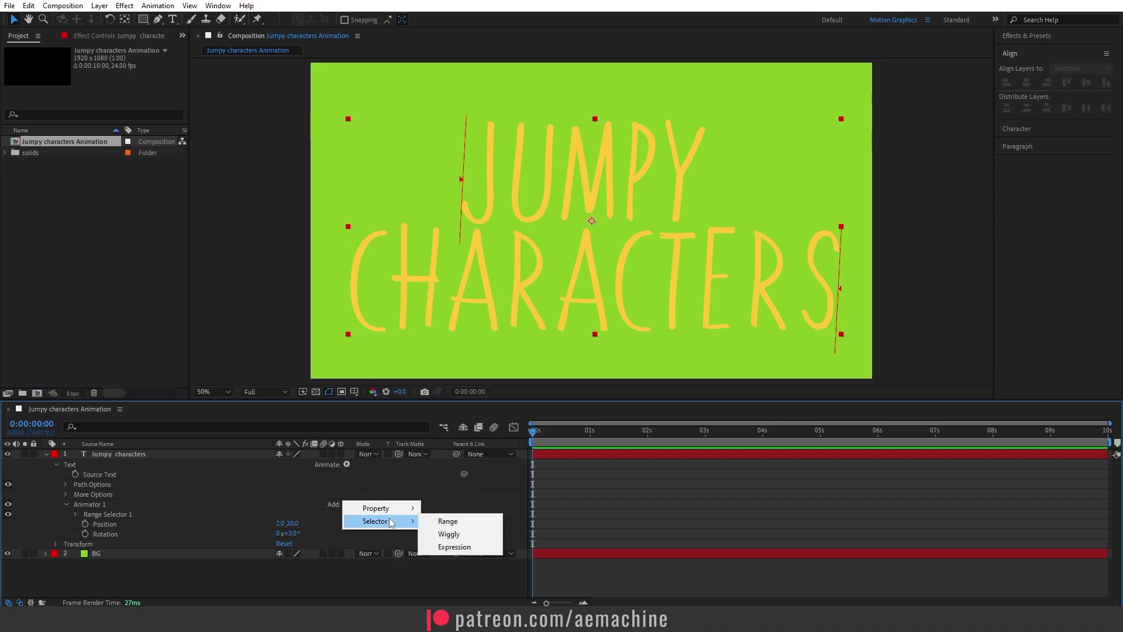
left_click(450, 534)
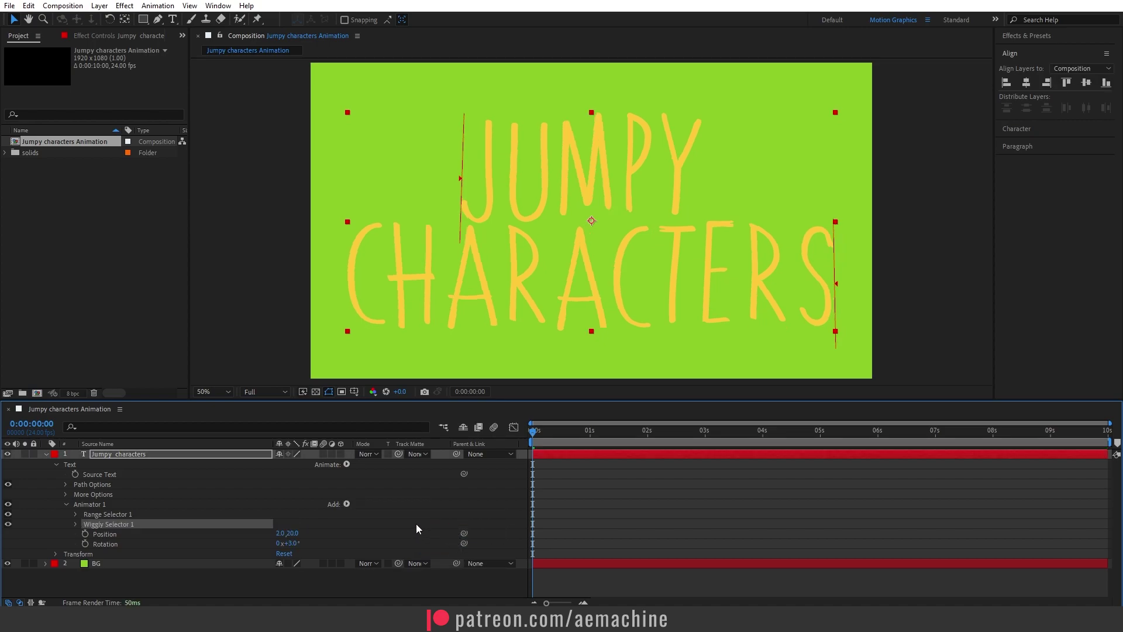
left_click(74, 524)
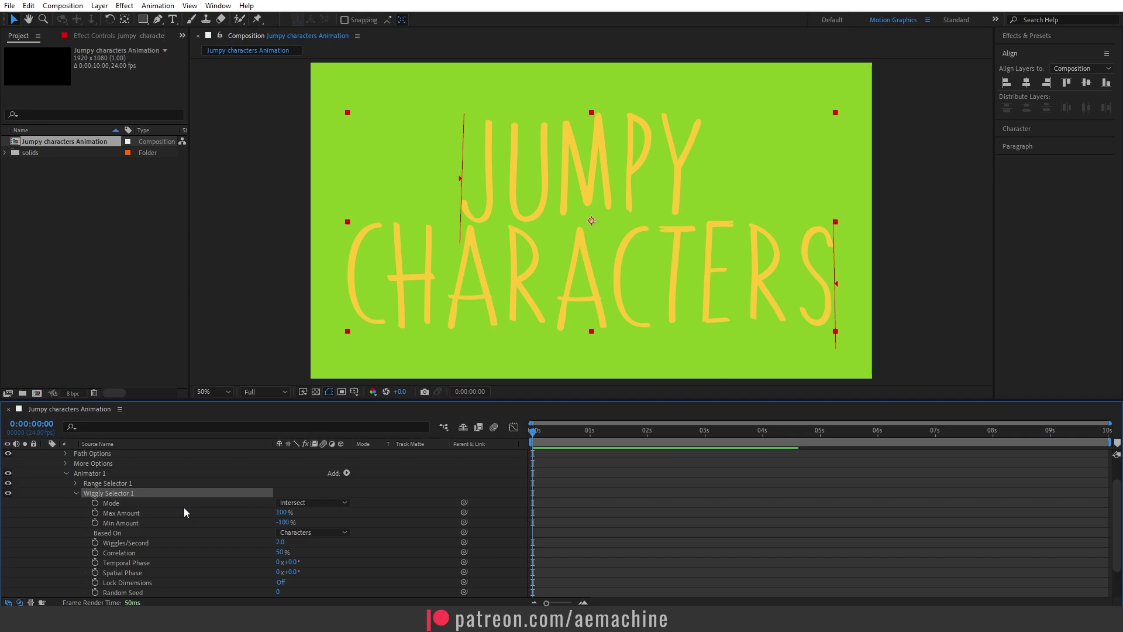
scroll(184, 508, "down", 1)
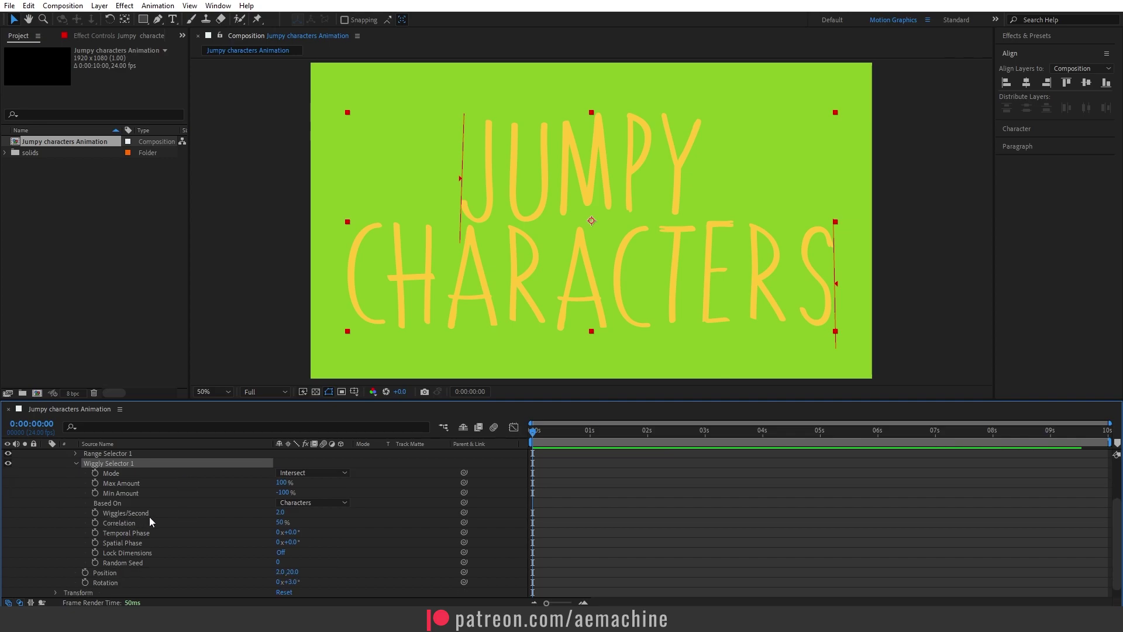
left_click(280, 513)
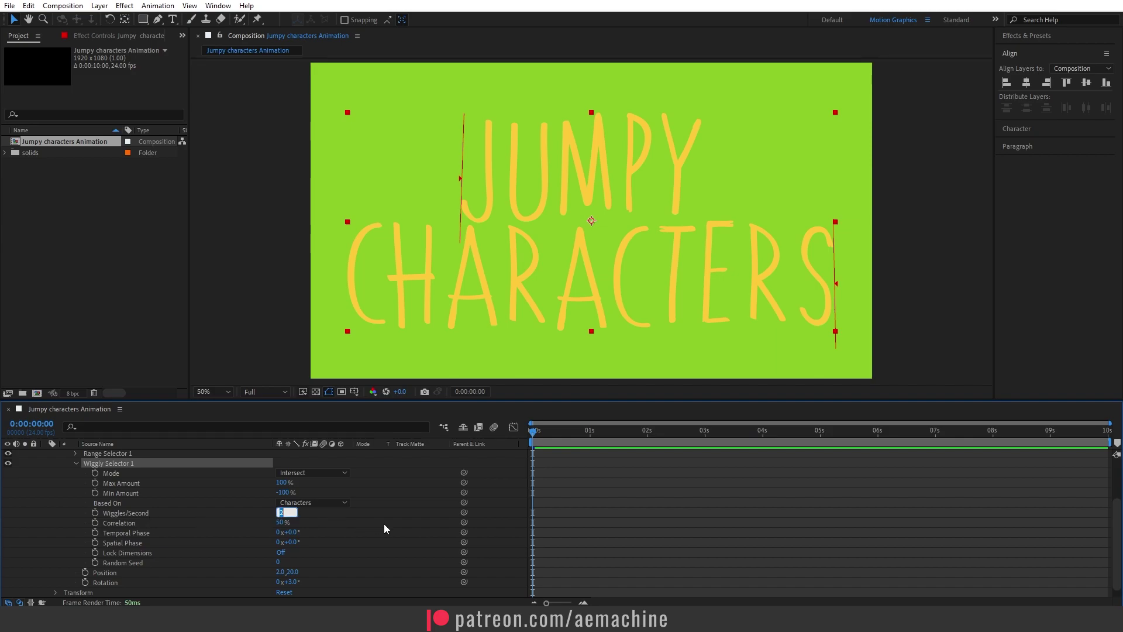
type("4")
left_click(395, 528)
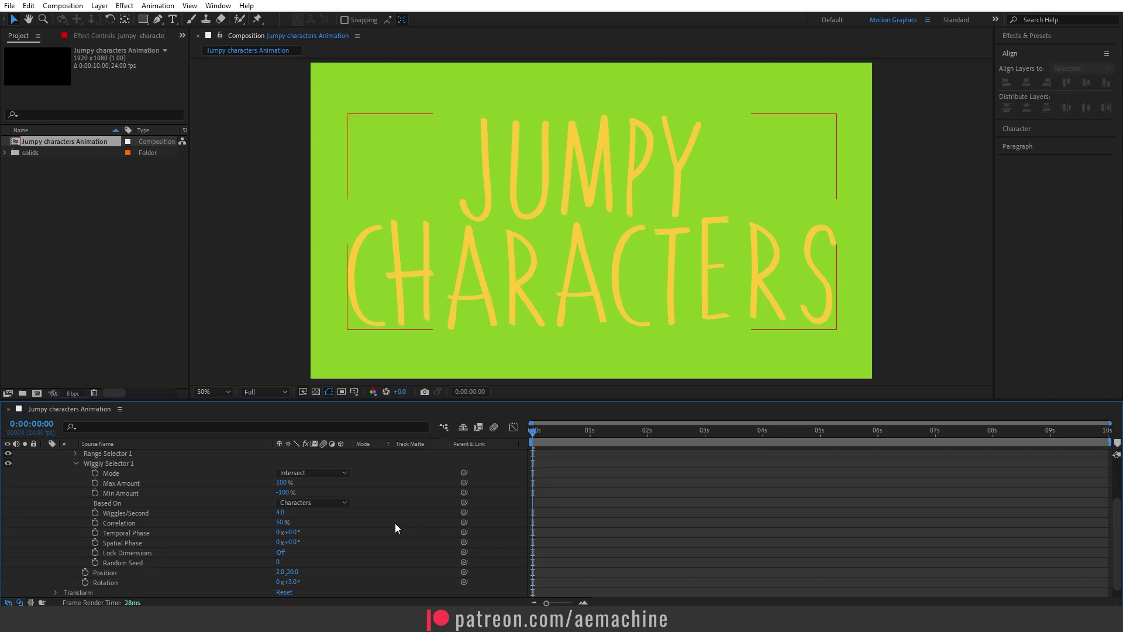
Preview the jitter and end the work area at 3 seconds
key("space")
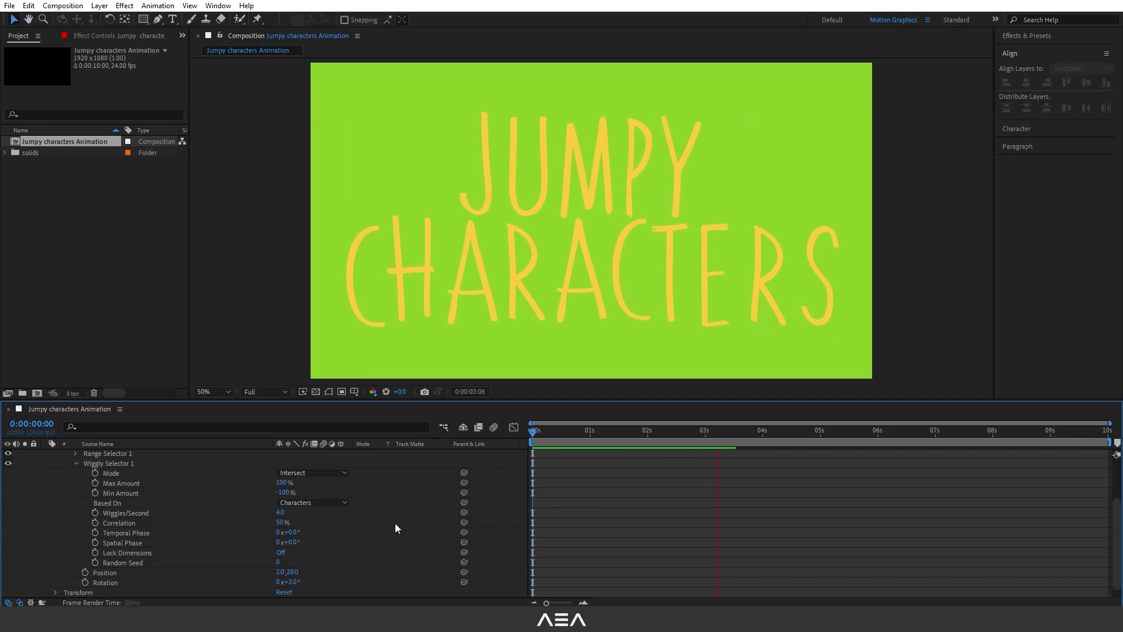
left_click_drag(650, 431, 705, 444)
key("n")
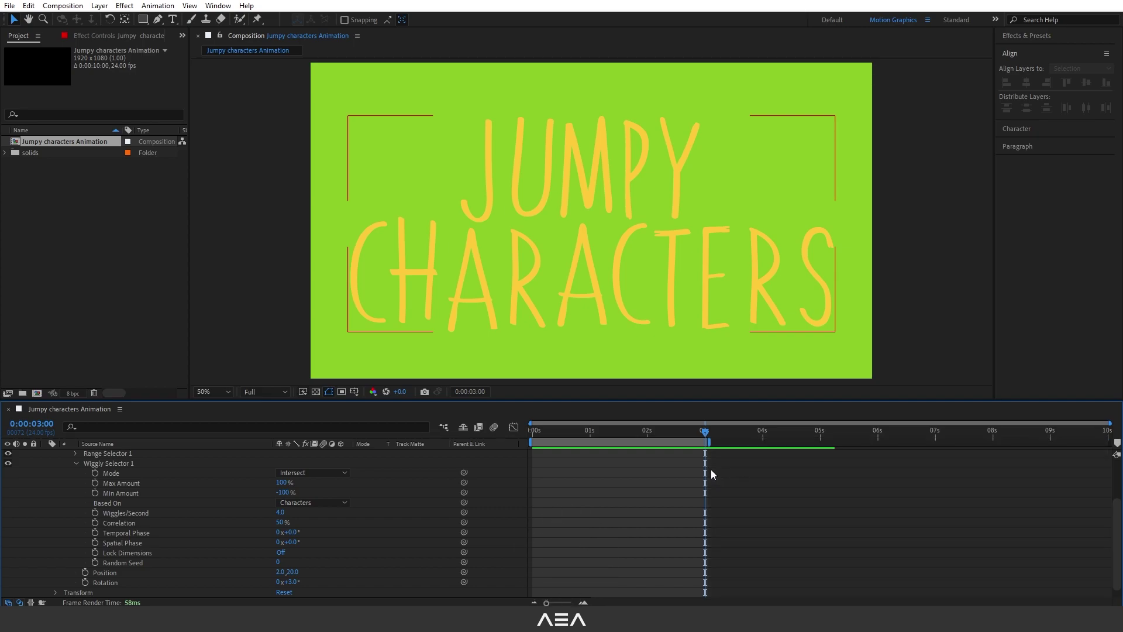
left_click_drag(706, 468, 638, 471)
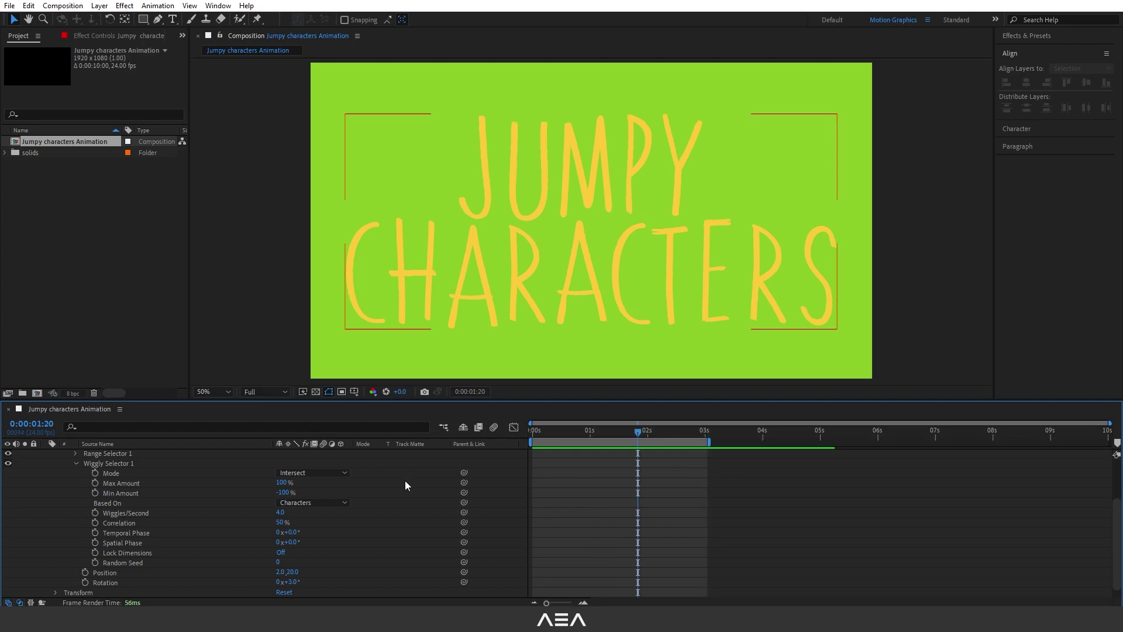
Try basing the wiggle on Words, then return it to Characters and stop playback
left_click(325, 503)
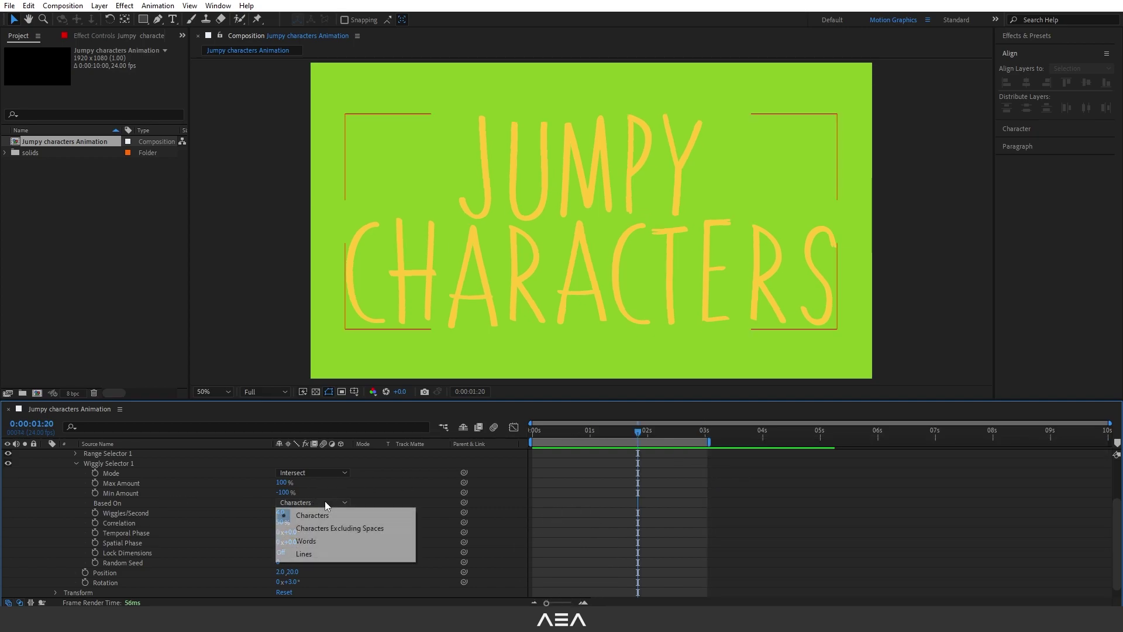
left_click(328, 540)
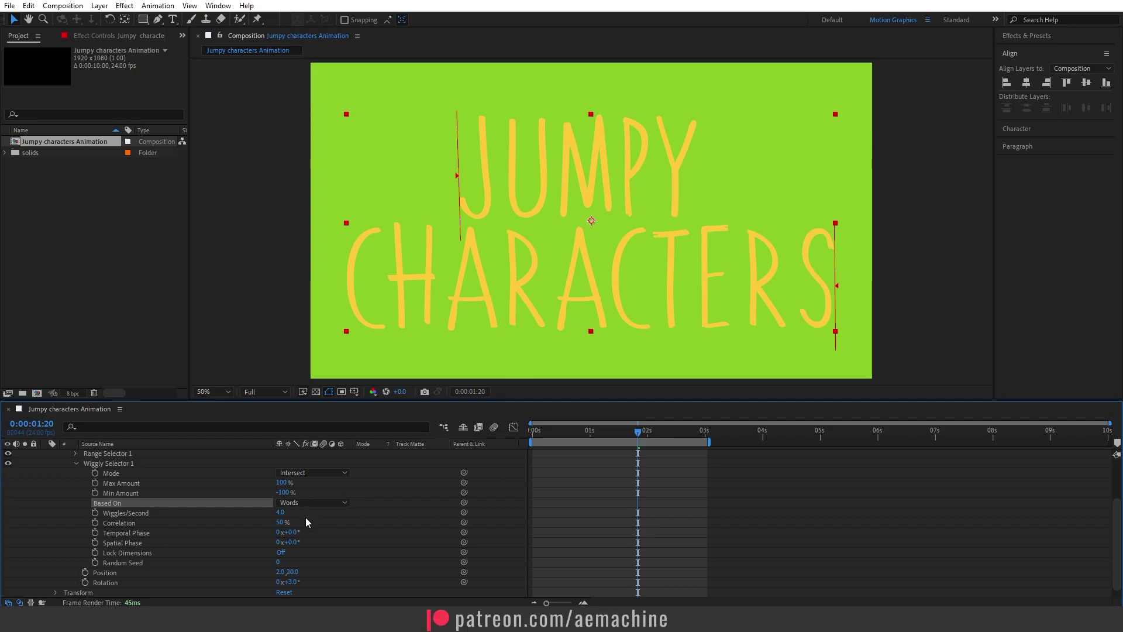
left_click(324, 503)
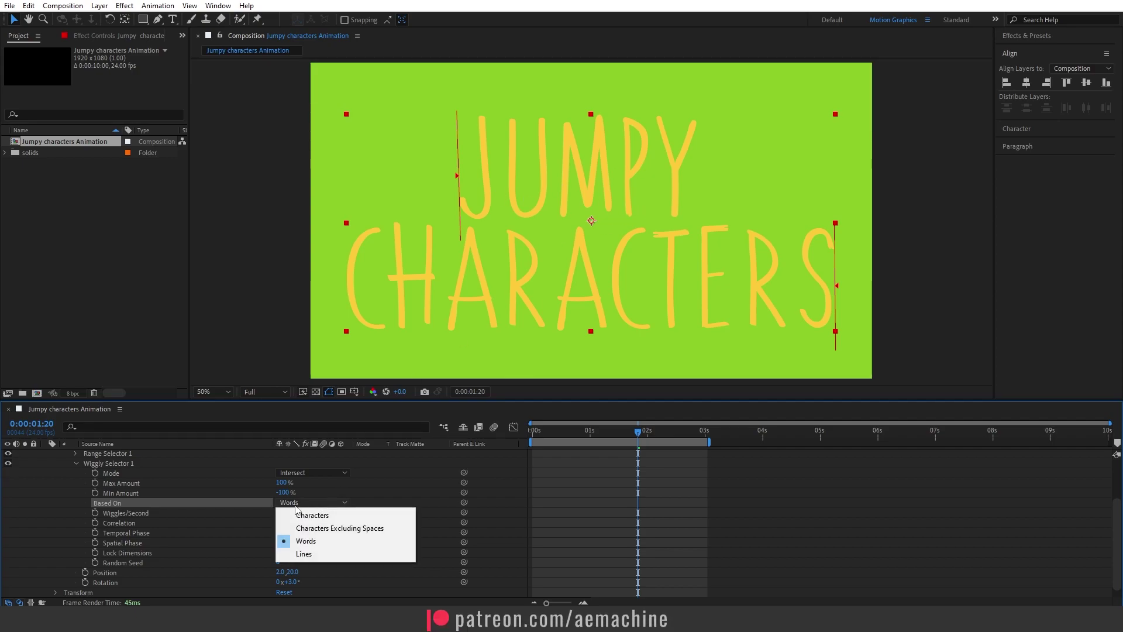
left_click(351, 520)
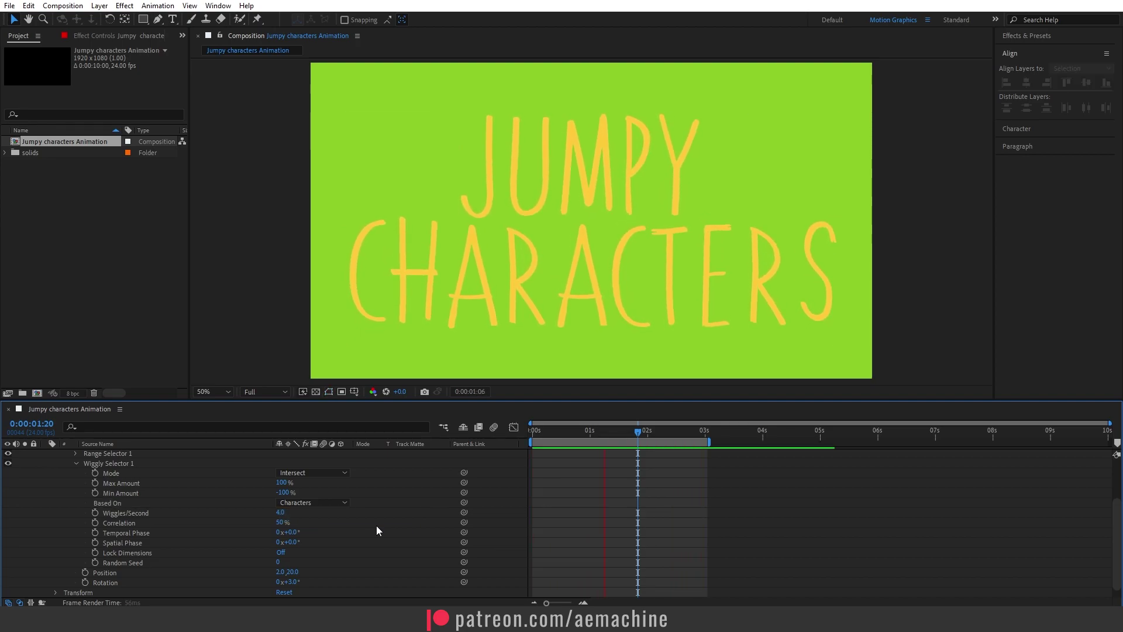
key("space")
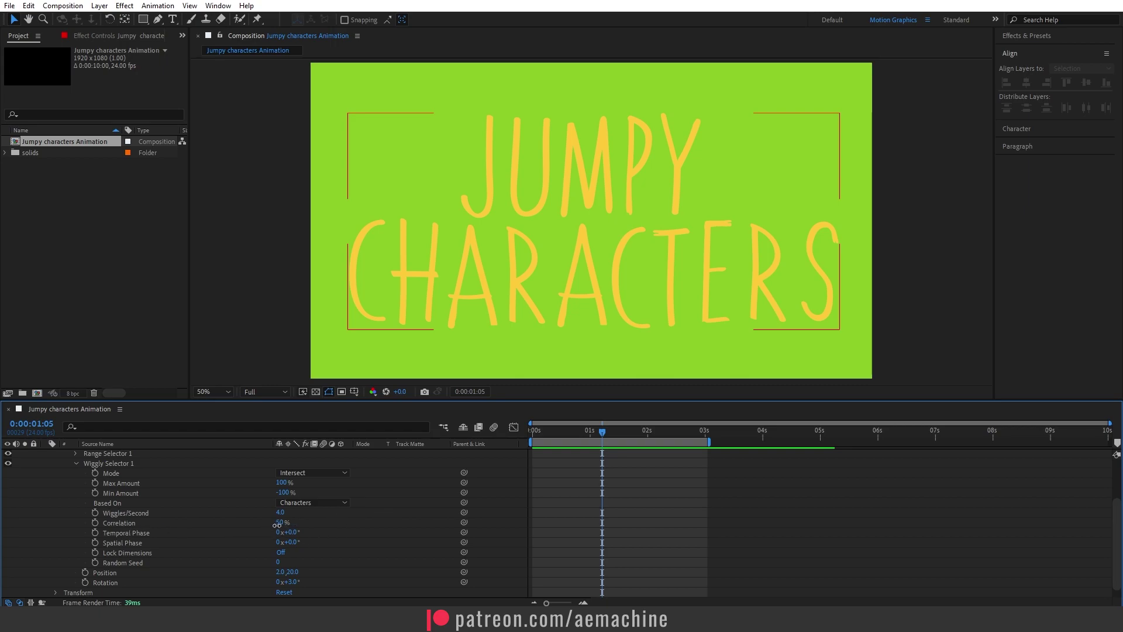
Adjust the wiggly selector's Correlation to 30%
left_click_drag(276, 524, 324, 530)
key("space")
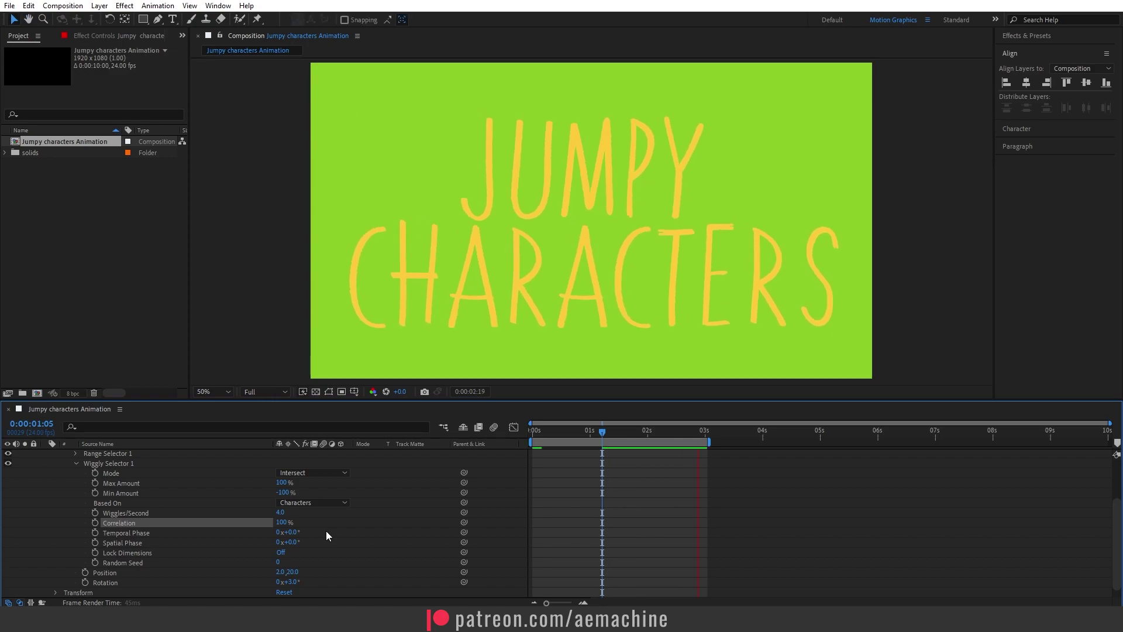
left_click_drag(282, 528, 238, 530)
left_click(352, 533)
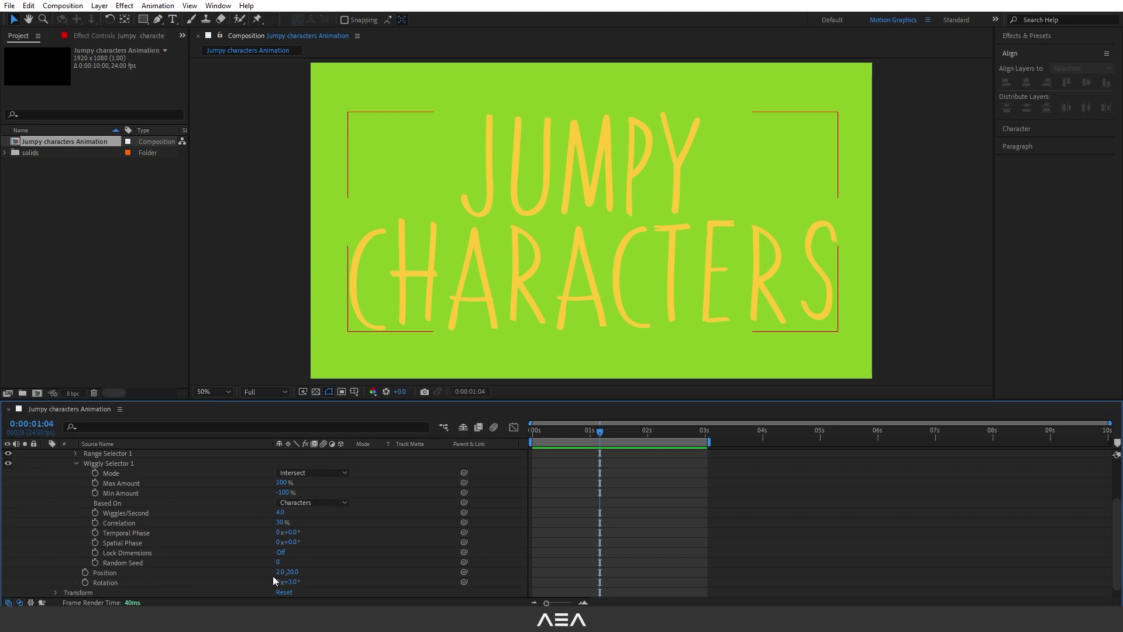
Test a larger Position offset, undo it to 2.0, 20.0, and keep rotation near 3°
left_click_drag(276, 573, 251, 575)
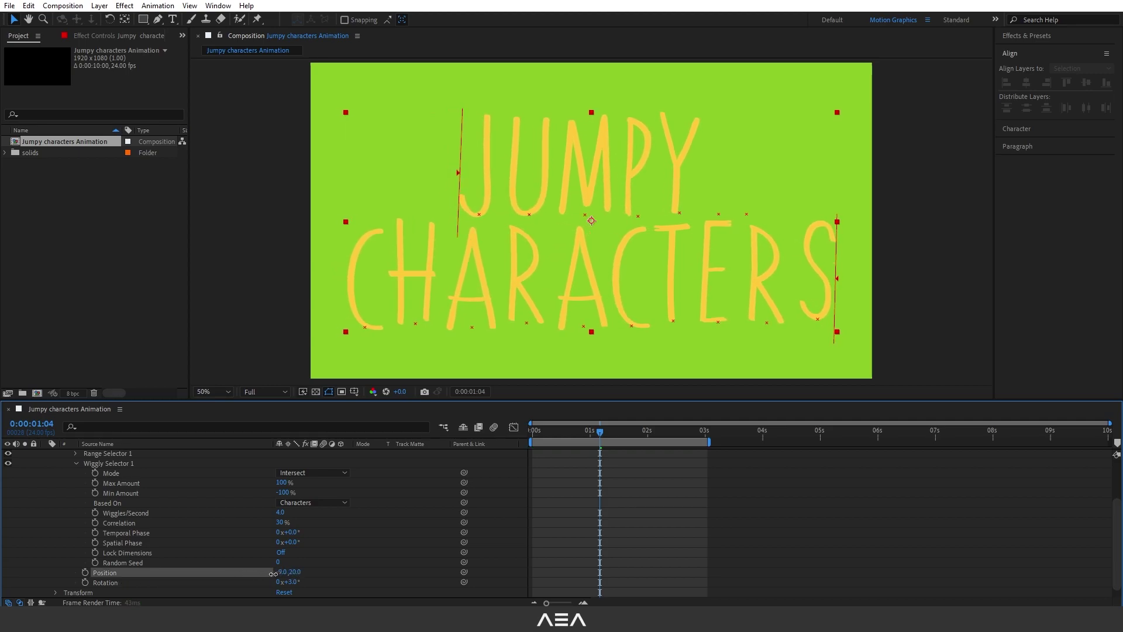
key("ctrl+z")
left_click(339, 562)
key("space")
left_click_drag(293, 584, 296, 584)
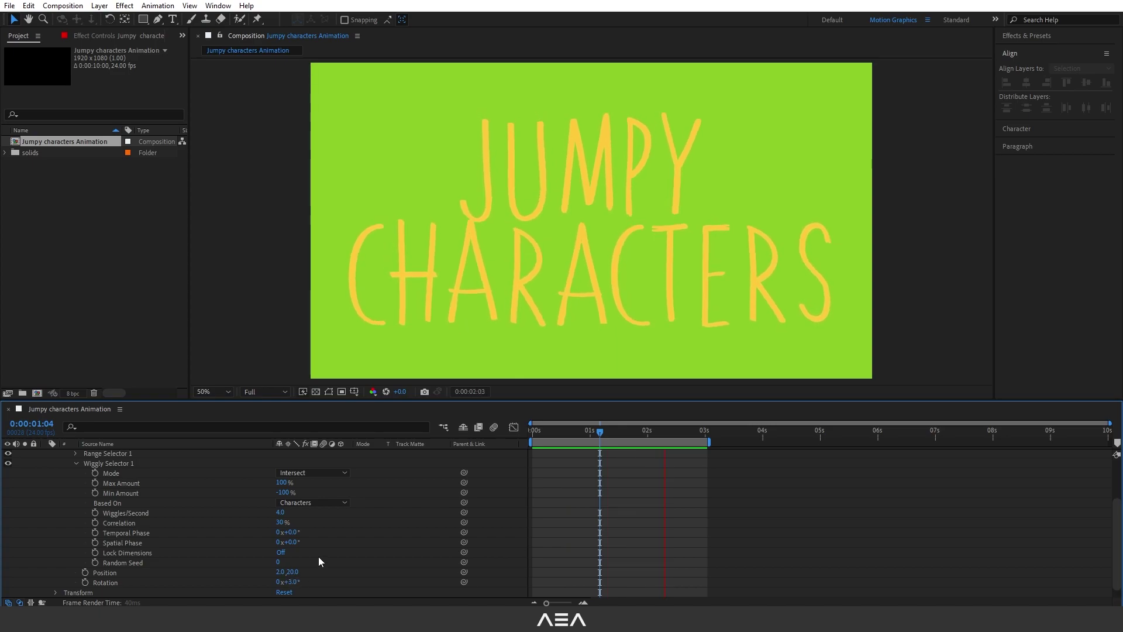
Set the wiggly selector's mode to Subtract
scroll(337, 548, "up", 1)
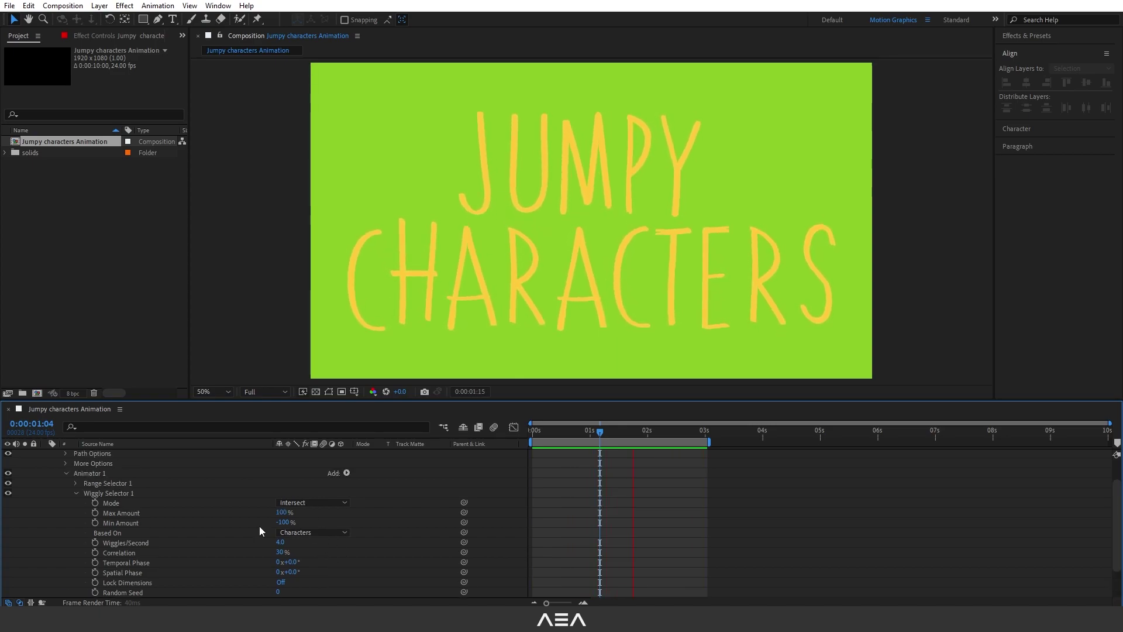
left_click(325, 503)
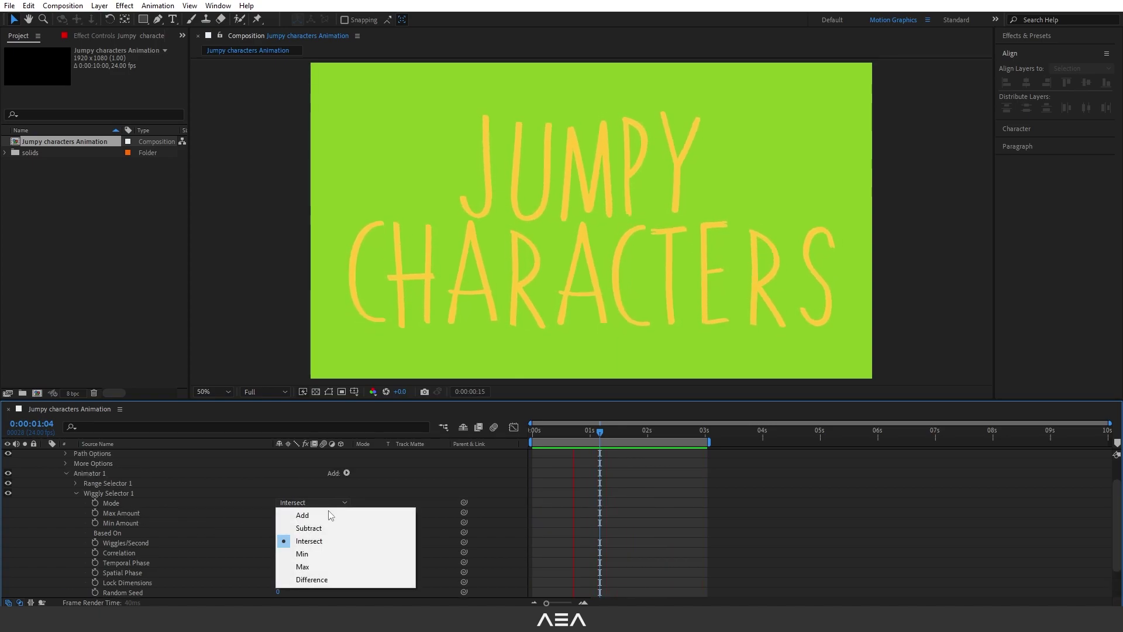
left_click(331, 528)
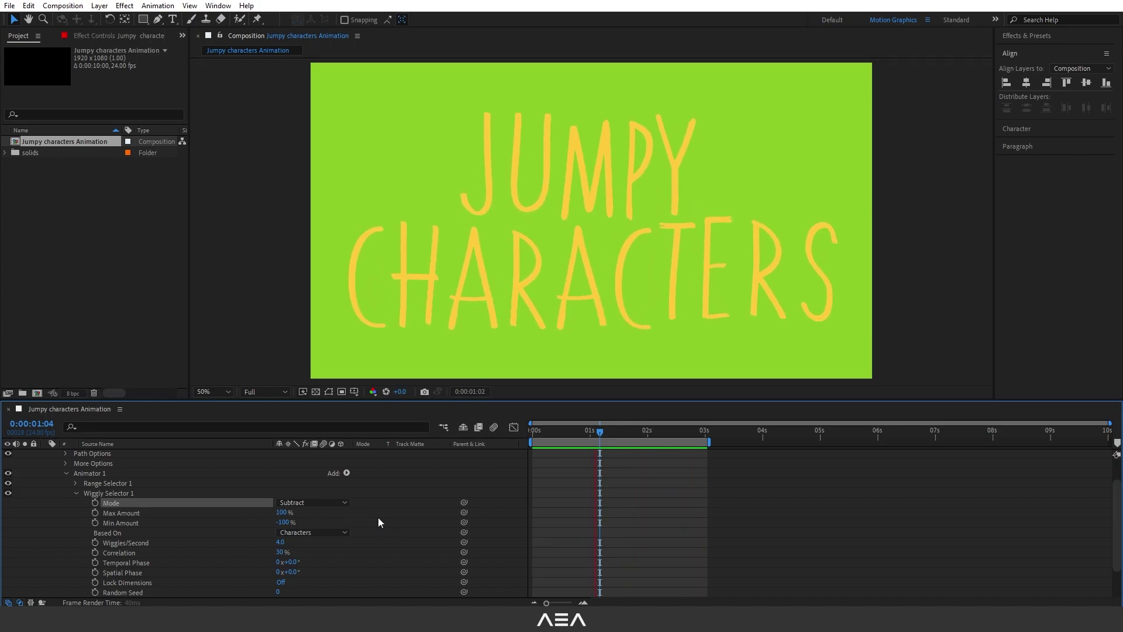
left_click(331, 505)
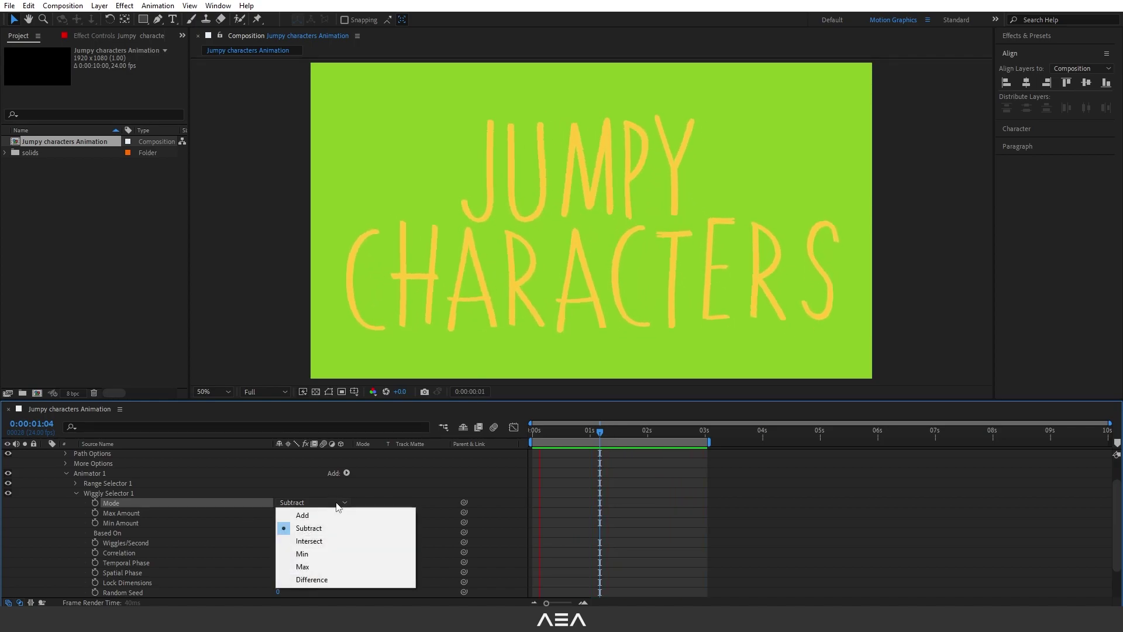
left_click(399, 486)
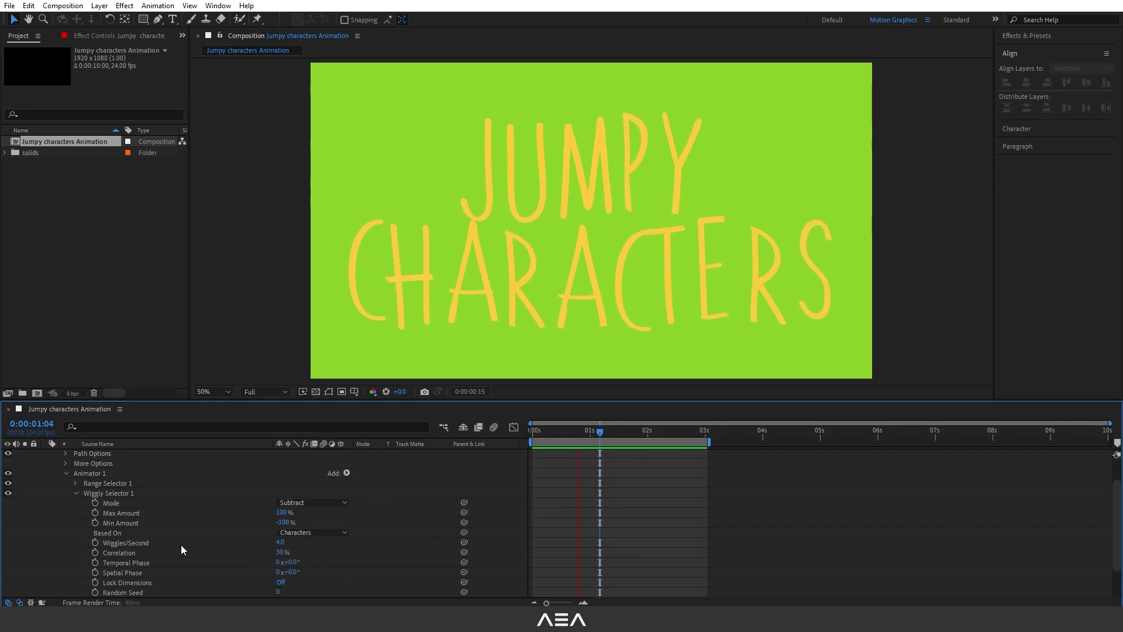
Change Wiggles/Second to 2, then settle on 3
left_click(279, 542)
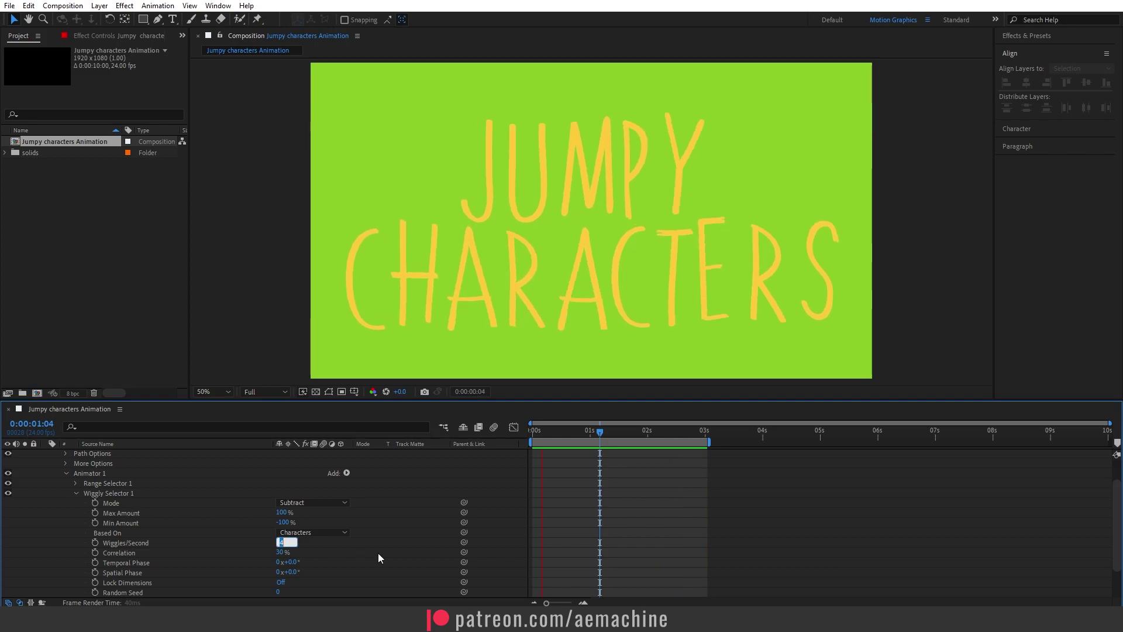
type("2")
key("Return")
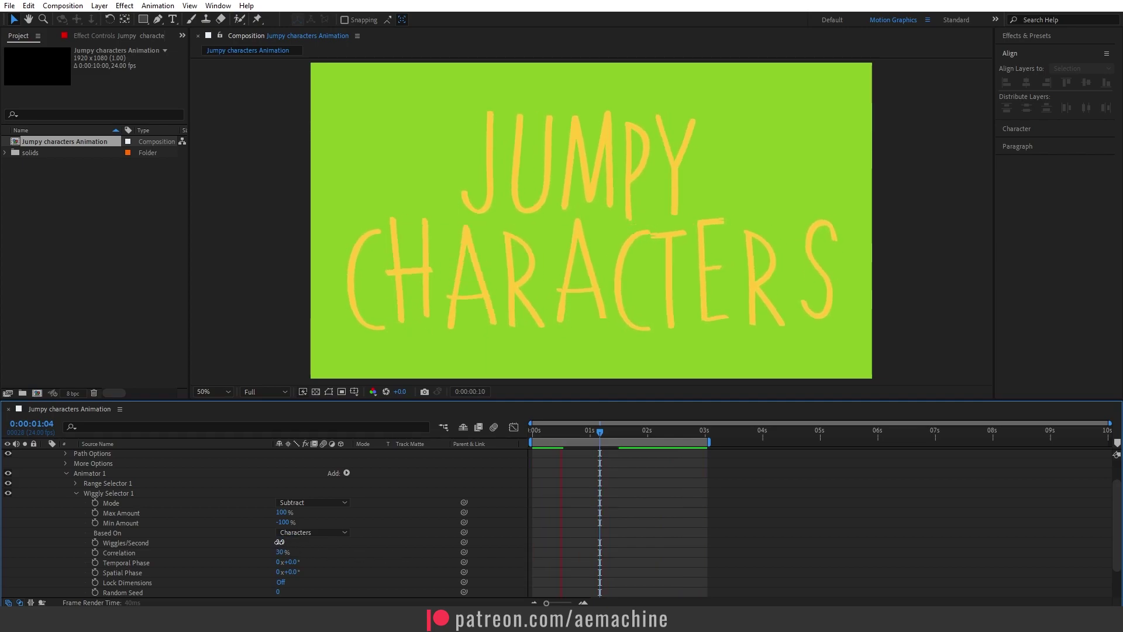
left_click(279, 541)
type("3")
key("Return")
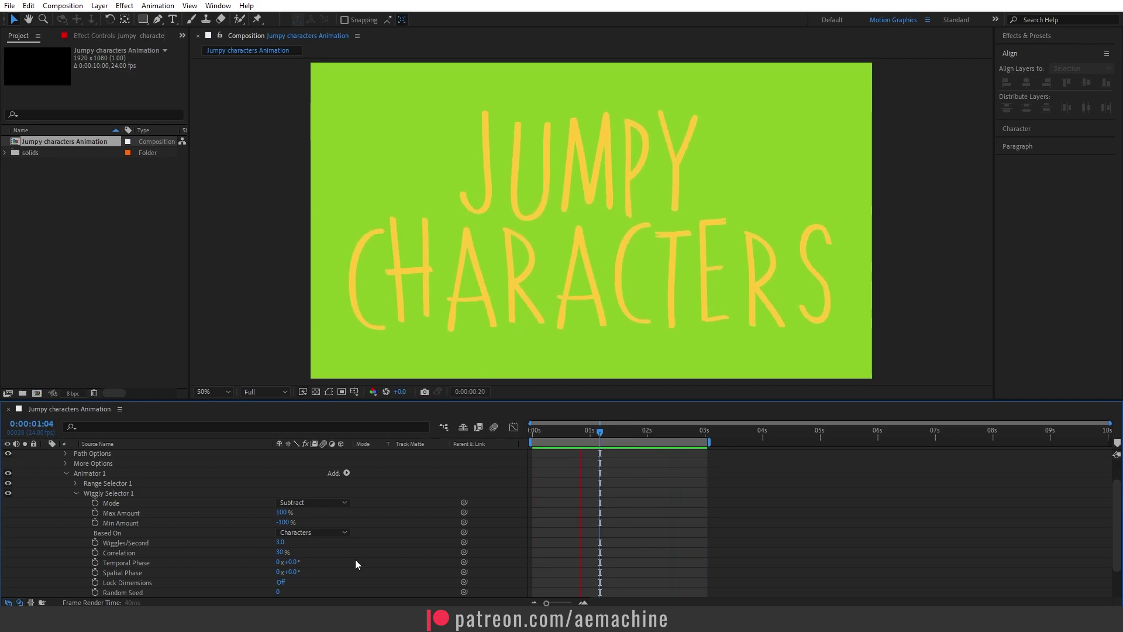
scroll(192, 524, "up", 3)
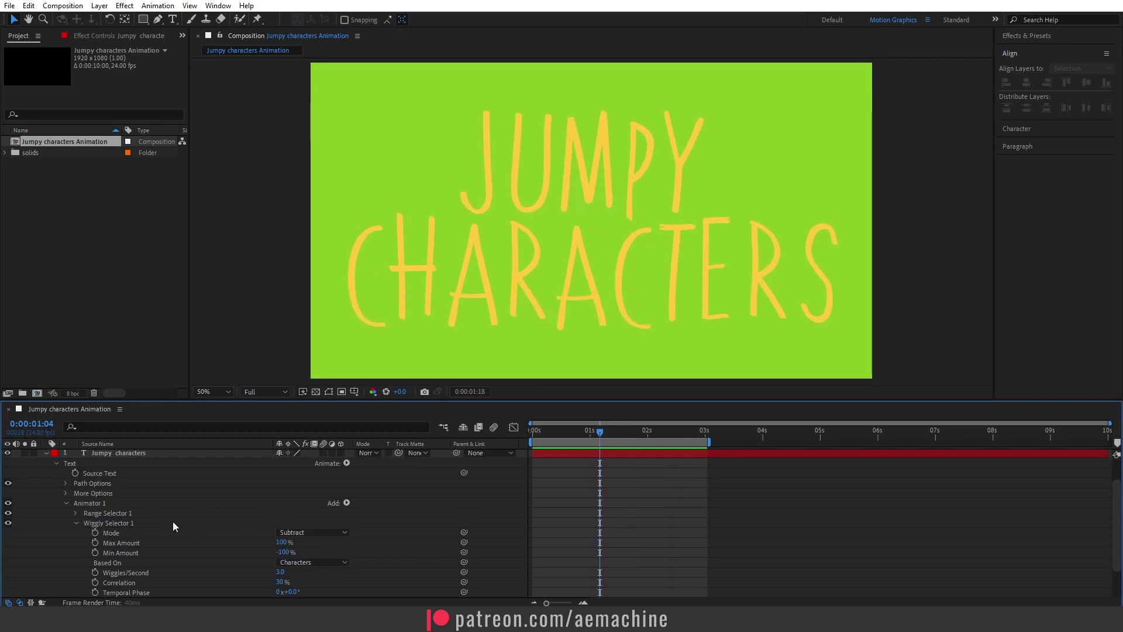
Add a full-frame solid named Texture on top and open the Effects & Presets search
left_click(45, 454)
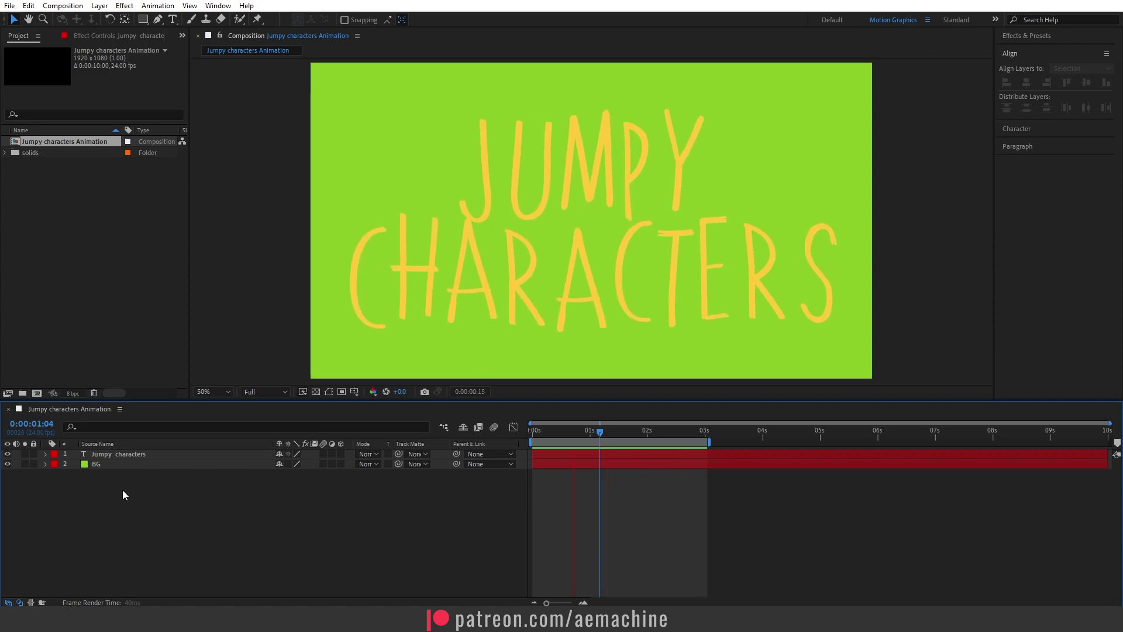
right_click(123, 490)
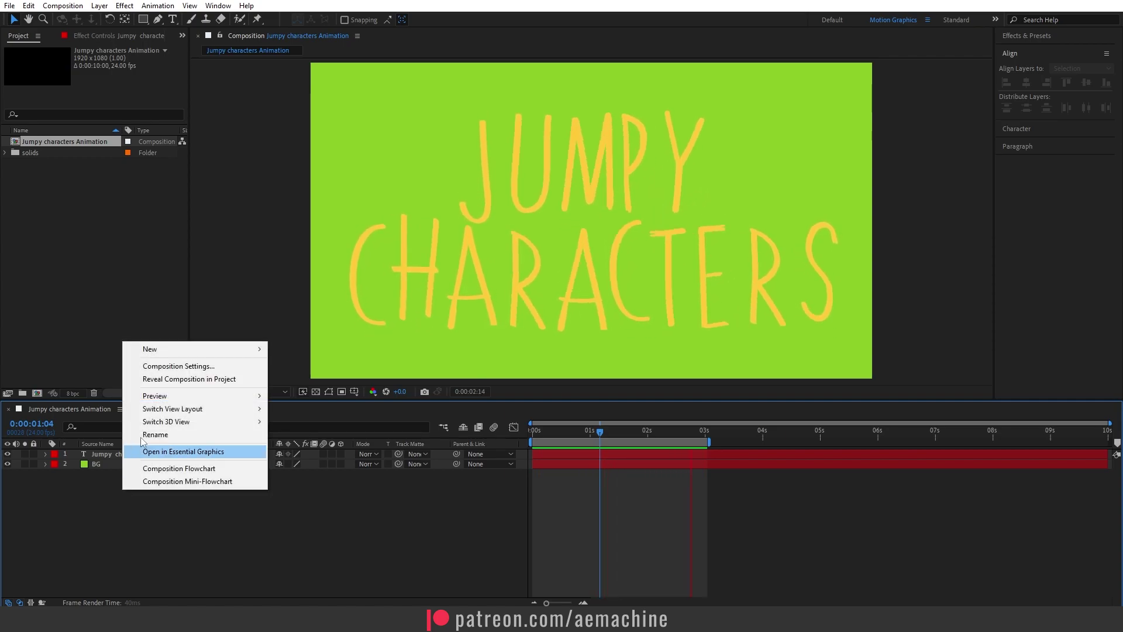
mouse_move(170, 349)
left_click(351, 374)
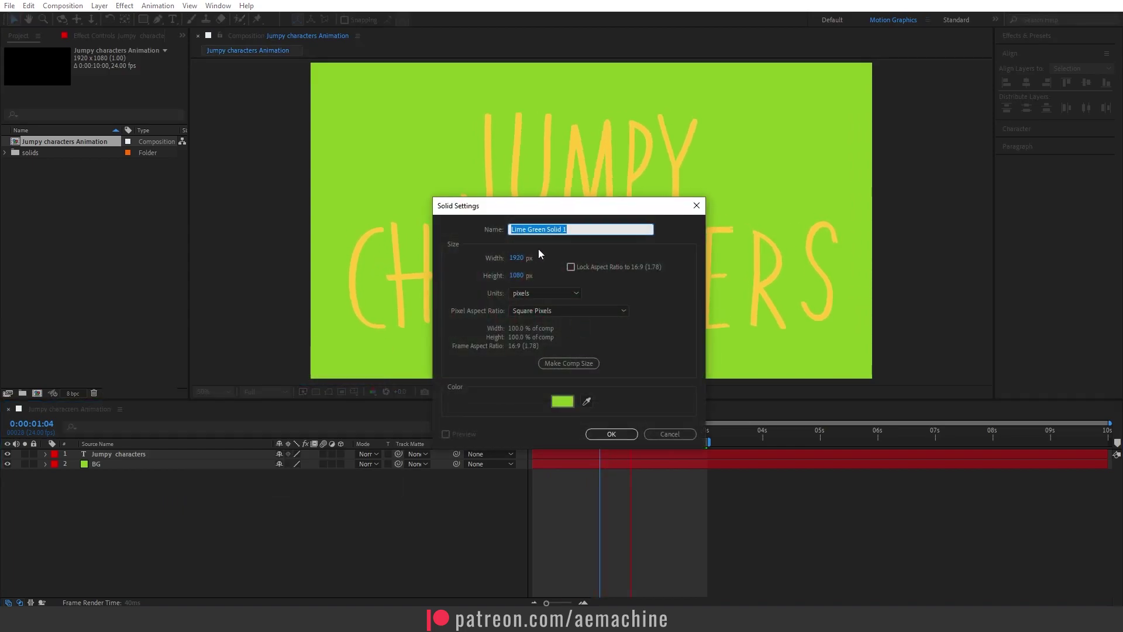
type("Texture")
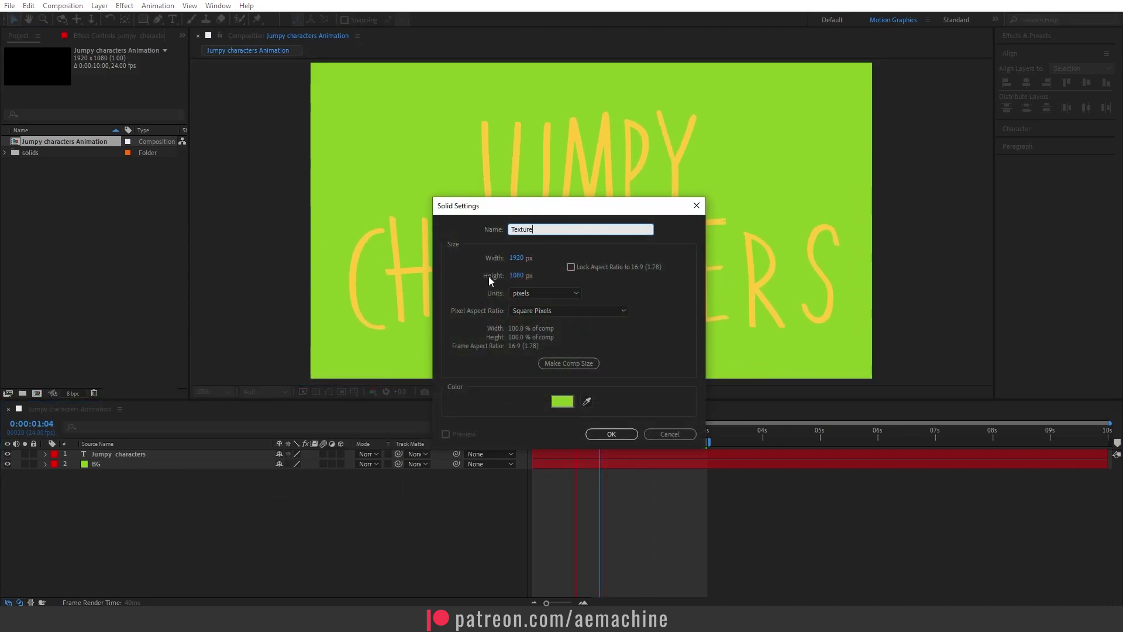
left_click(612, 434)
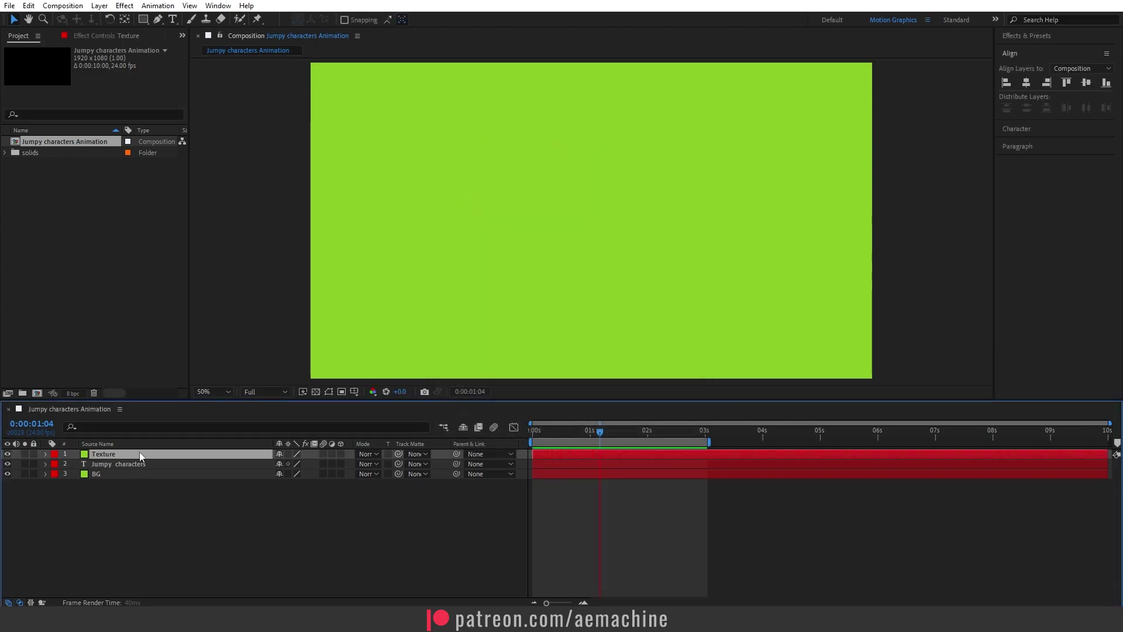
left_click(1047, 38)
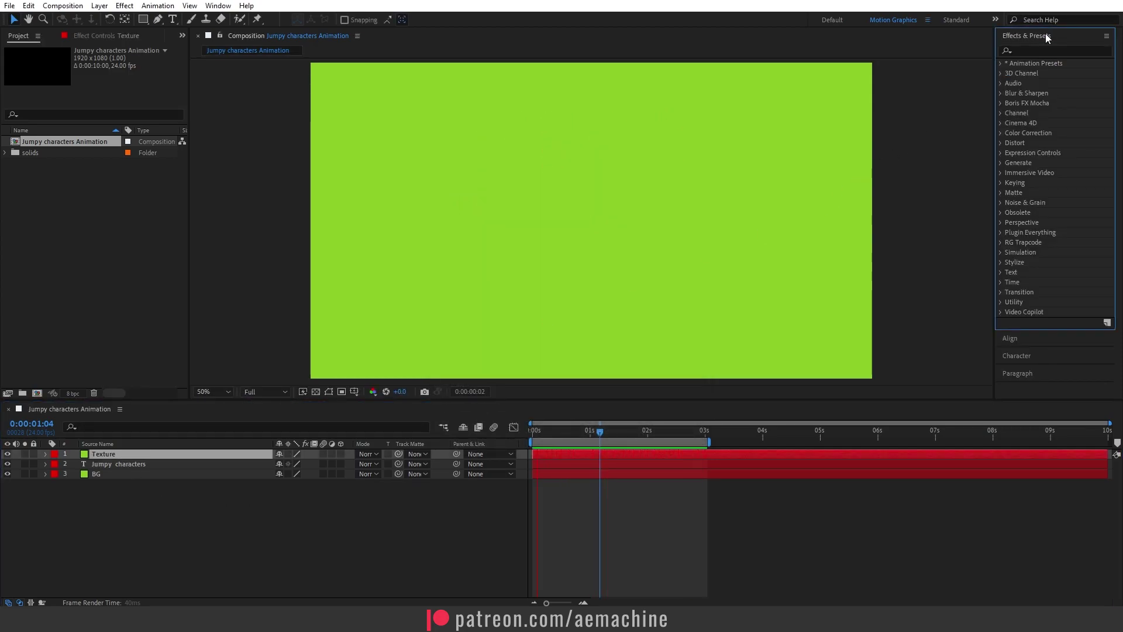
left_click(1034, 50)
Apply Fractal Noise to the Texture layer and stop the preview
type("fracta")
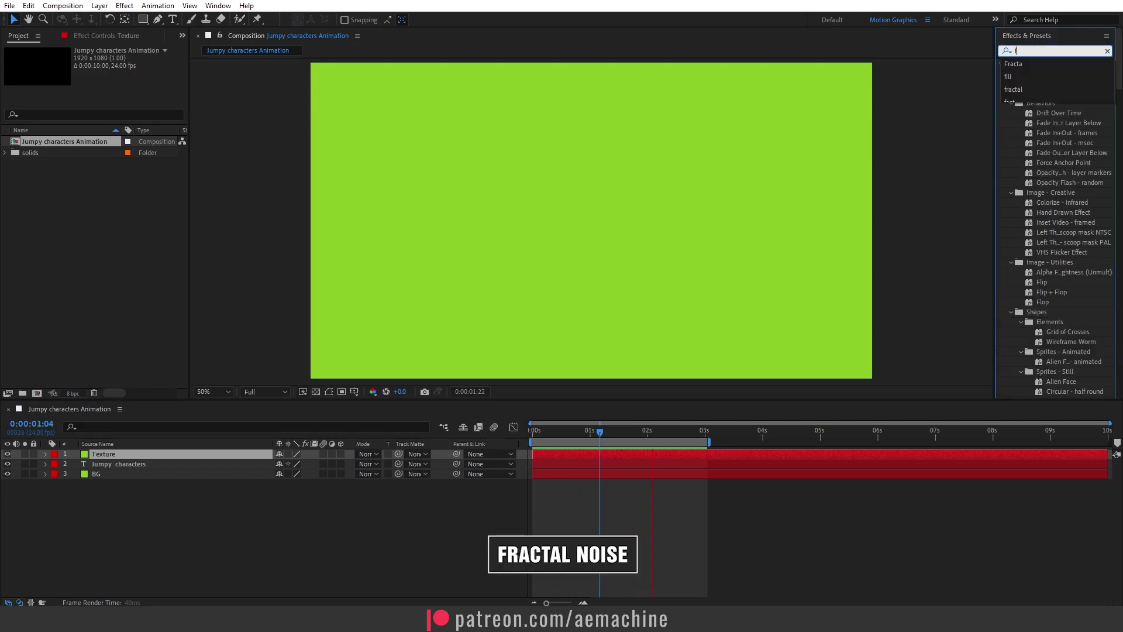
double_click(1056, 113)
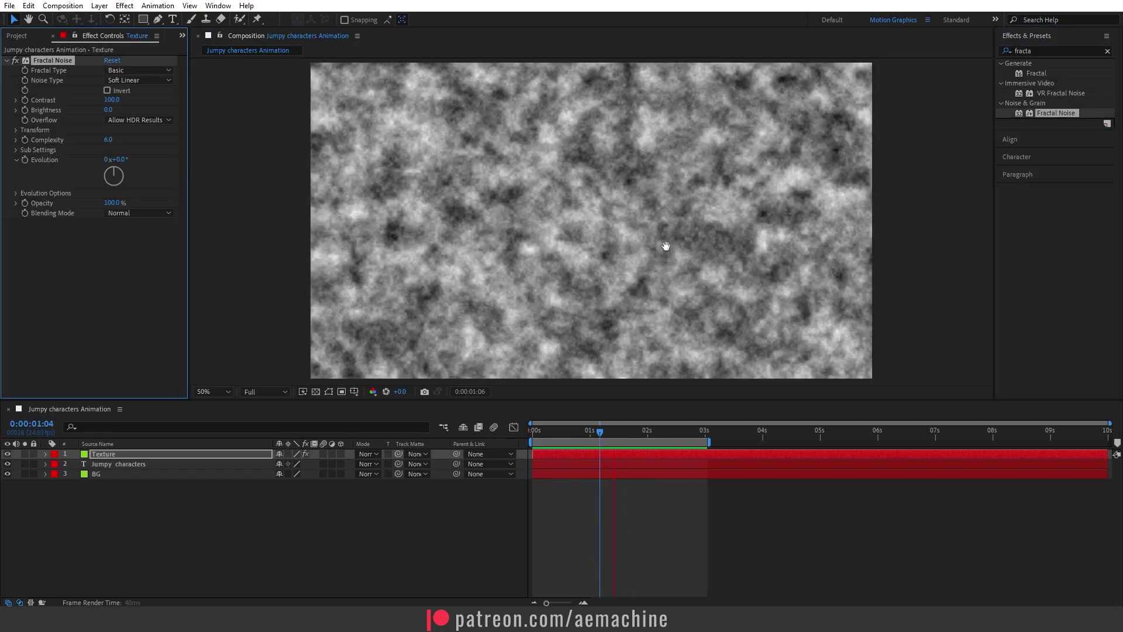
left_click(652, 230)
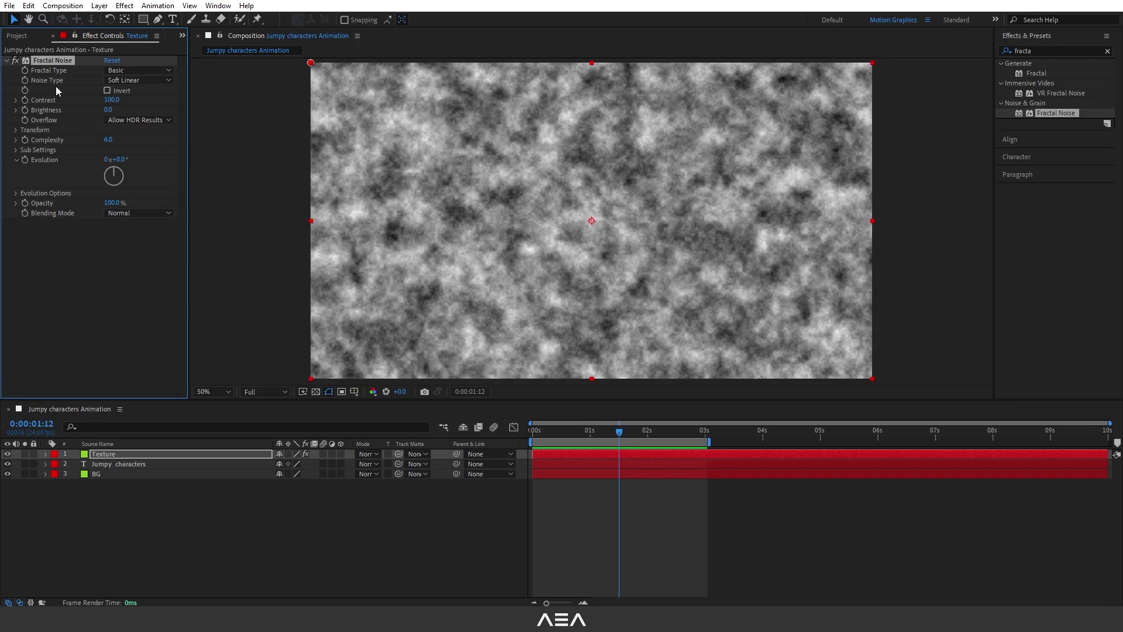
Set the Fractal Noise Contrast to 1265 and Brightness to 130
left_click(111, 100)
type("147")
key("Return")
left_click_drag(140, 104, 365, 109)
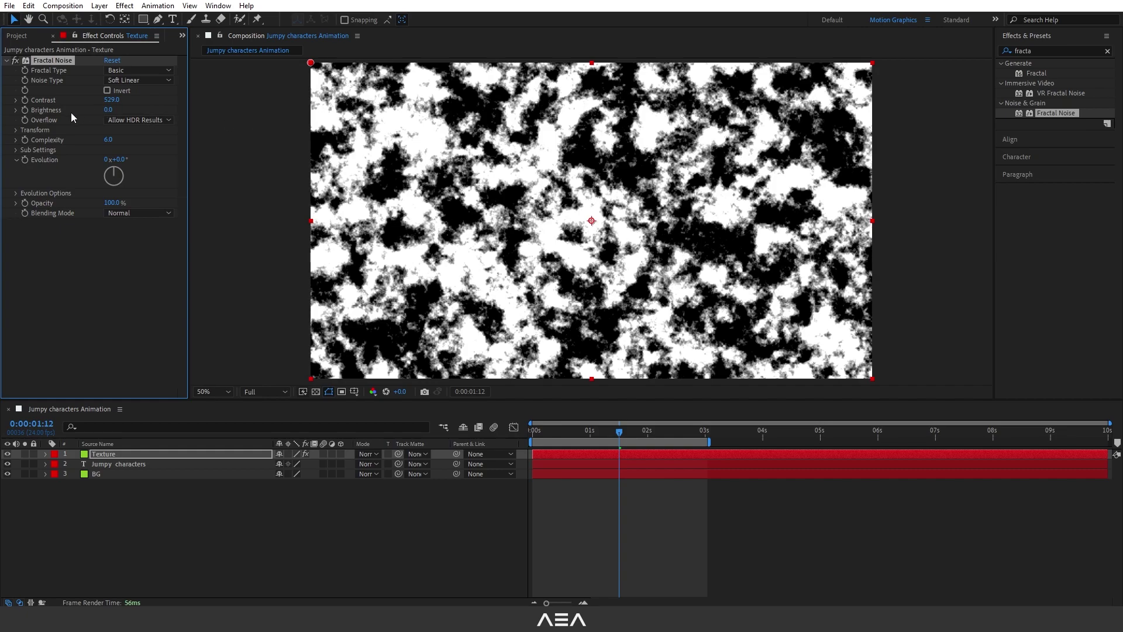
left_click_drag(109, 110, 179, 121)
type("130")
key("Return")
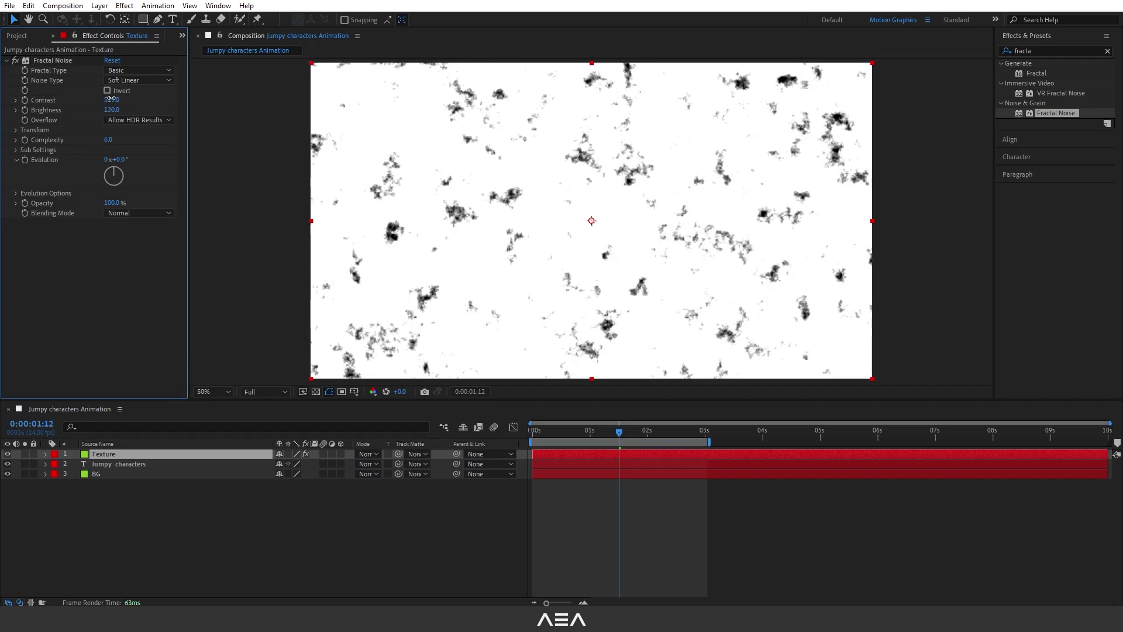
left_click_drag(112, 99, 583, 148)
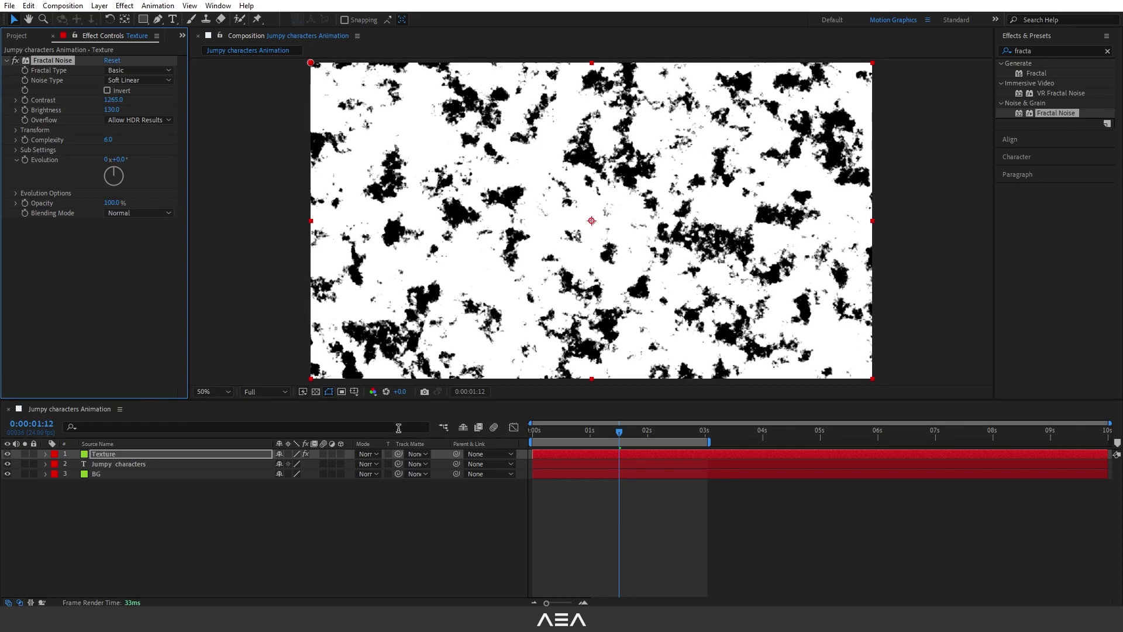
Set the Texture layer's blend mode to Darken
left_click(250, 454)
left_click(377, 454)
left_click(466, 138)
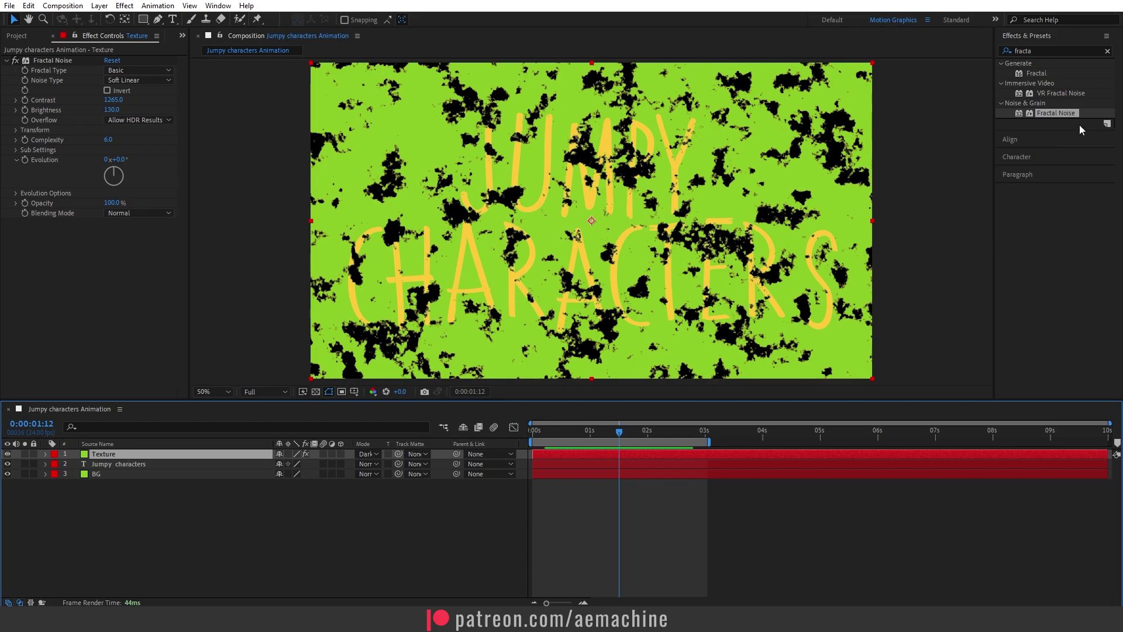
Apply Tint to the Texture layer with lime green sampled into Map Black To
left_click(1055, 51)
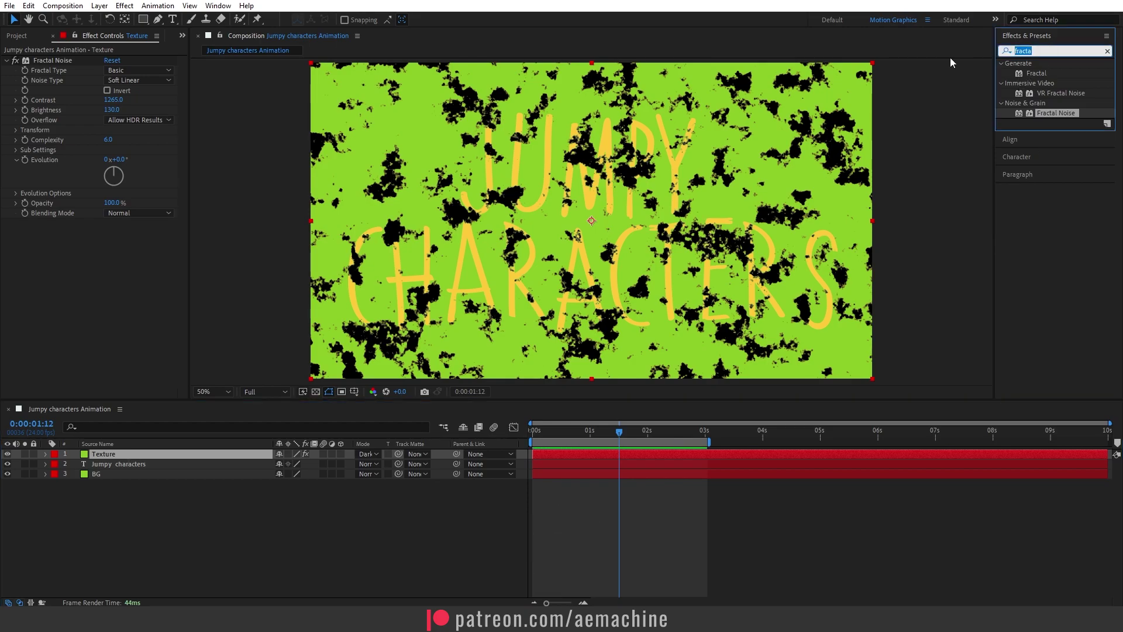
type("tint")
double_click(1043, 102)
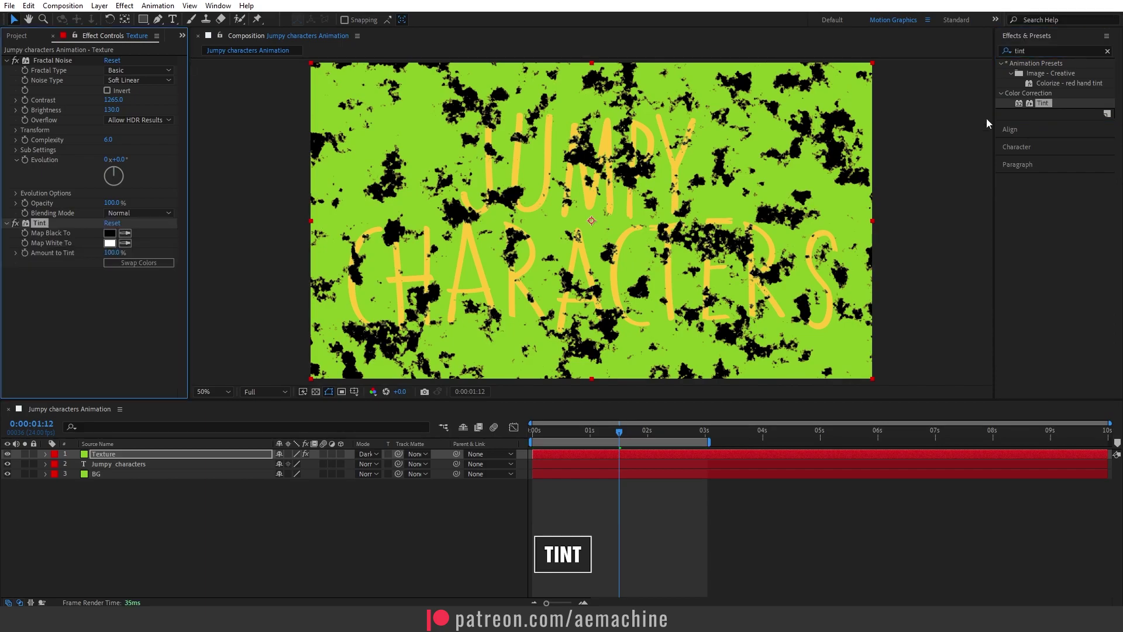
left_click(125, 232)
left_click(425, 135)
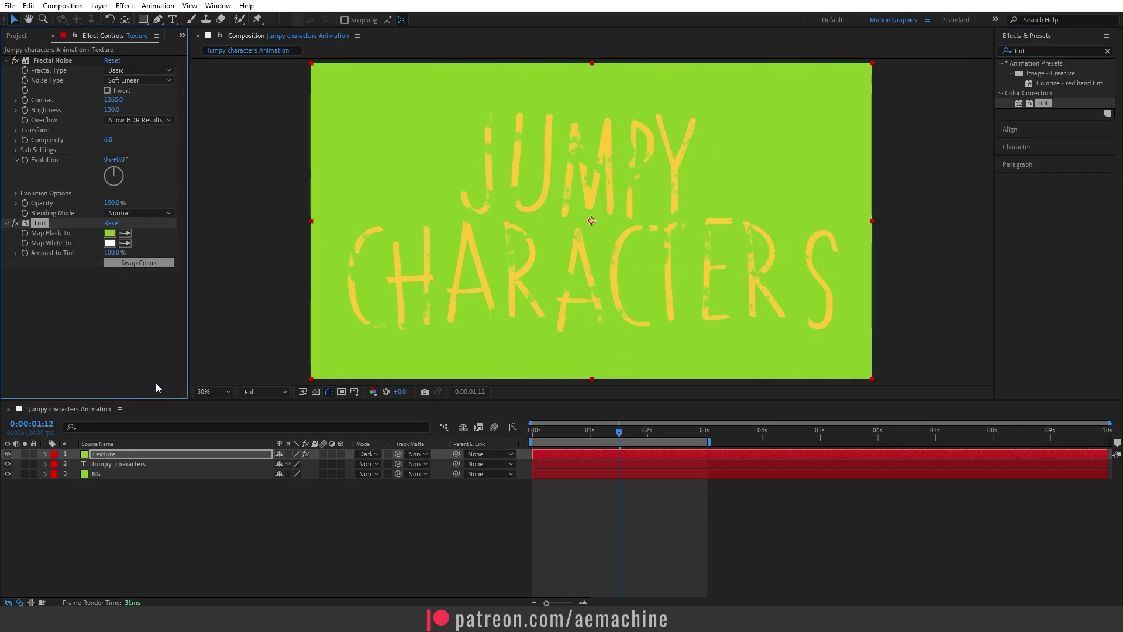
Show the Texture layer's Opacity and start lowering it
left_click(112, 455)
key("t")
left_click_drag(282, 464, 316, 464)
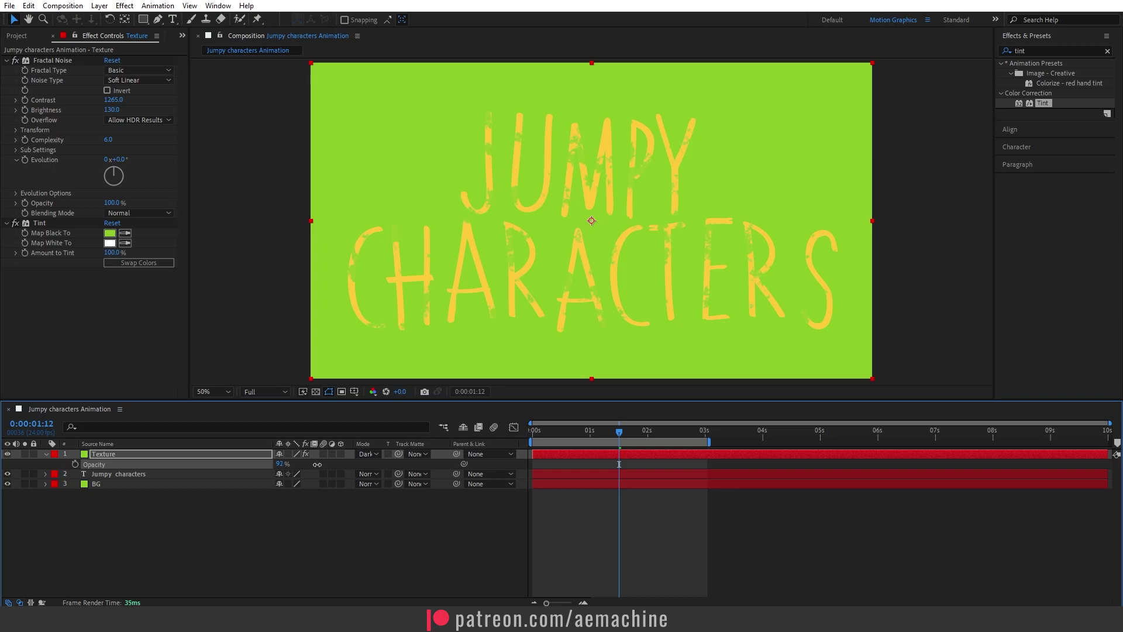
left_click(281, 464)
Set the Texture layer's Opacity to 95% and play the preview
type("95")
key("Return")
key("space")
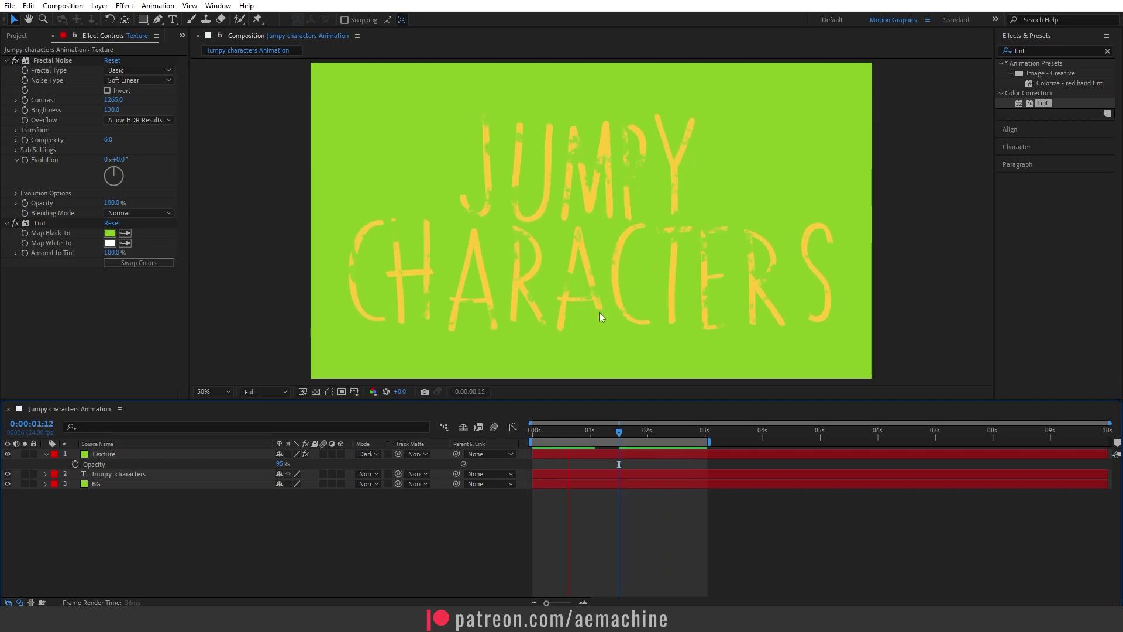
Turn on Cycle Evolution in the Fractal Noise Evolution Options and vary the Random Seed
left_click(16, 193)
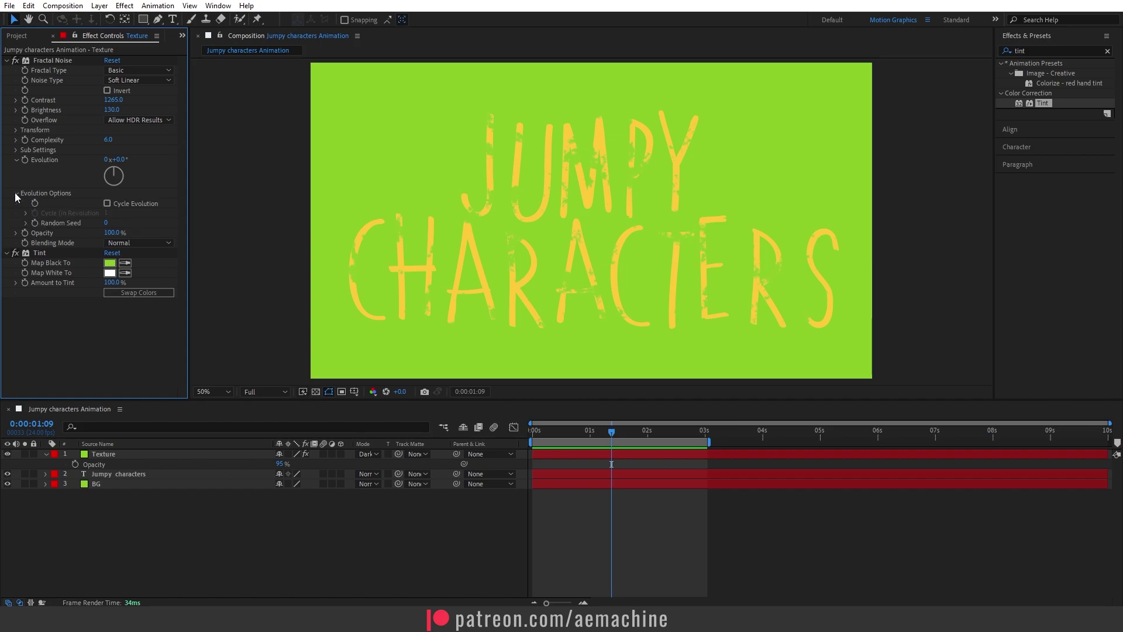
left_click(128, 205)
left_click(127, 205)
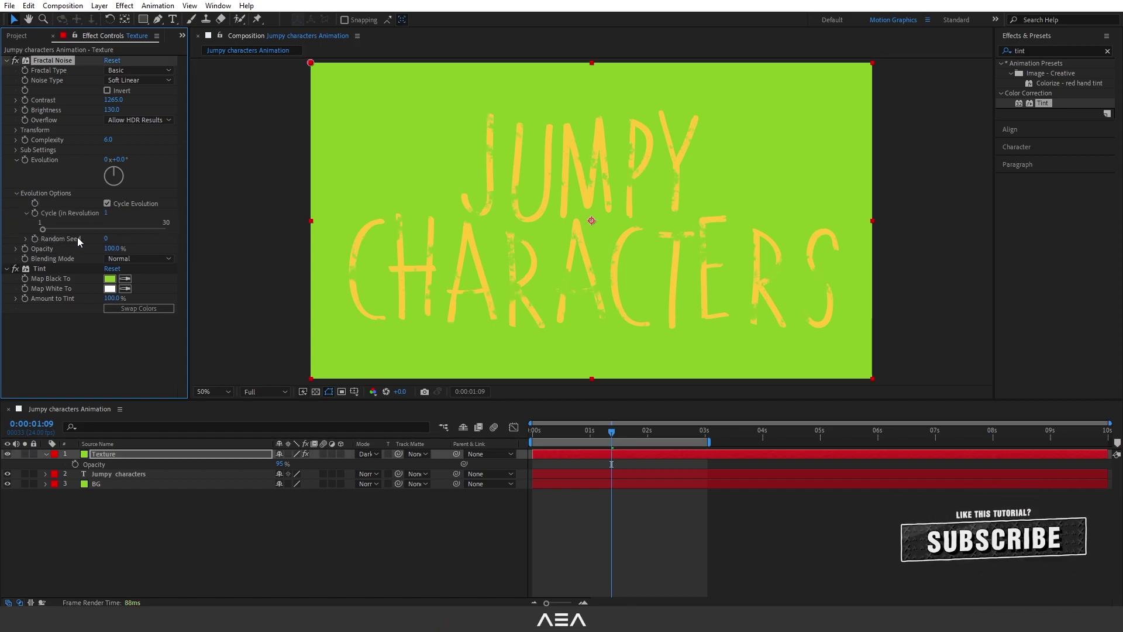
mouse_move(106, 238)
left_mouse_down()
mouse_move(145, 237)
mouse_move(110, 240)
left_mouse_up()
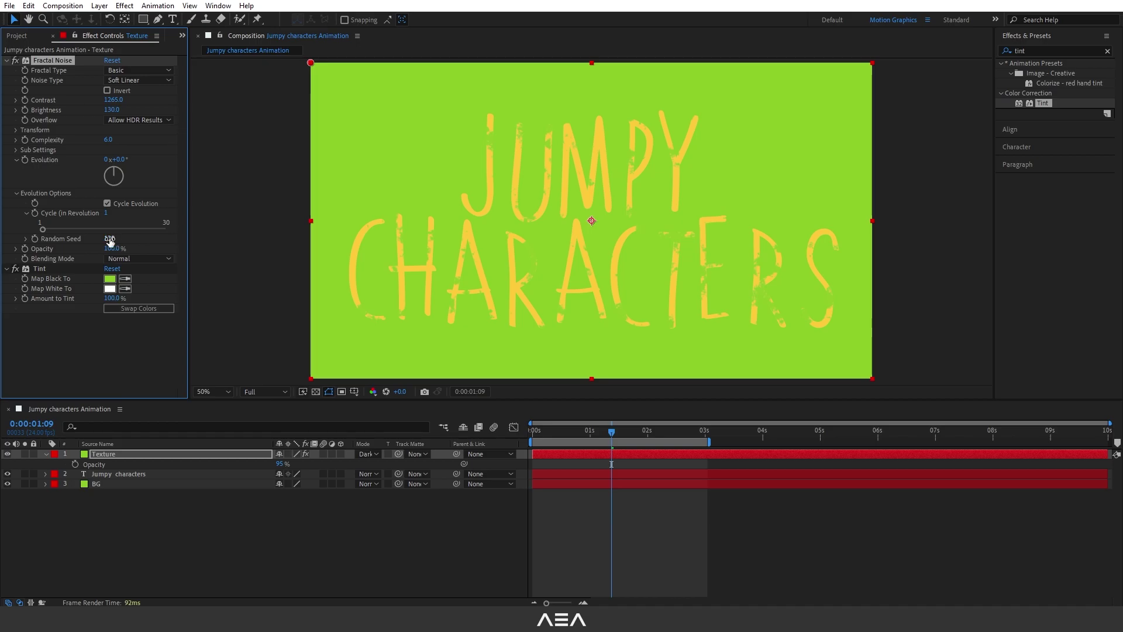
Drive the Random Seed with the expression time*4
left_click(35, 239, "alt")
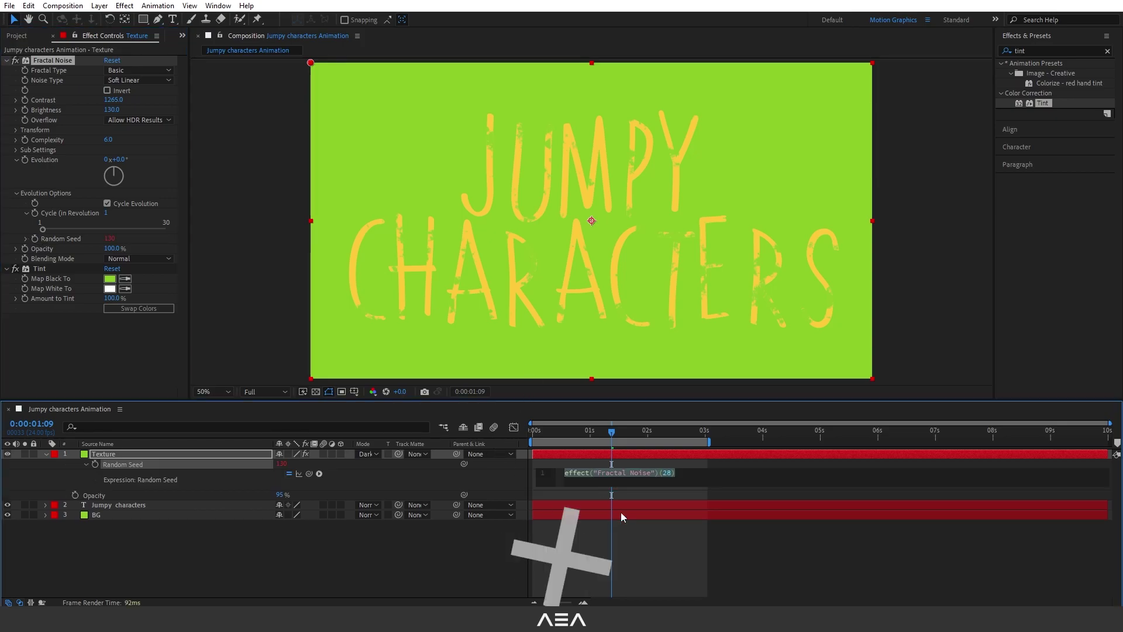
type("time*4")
left_click(594, 545)
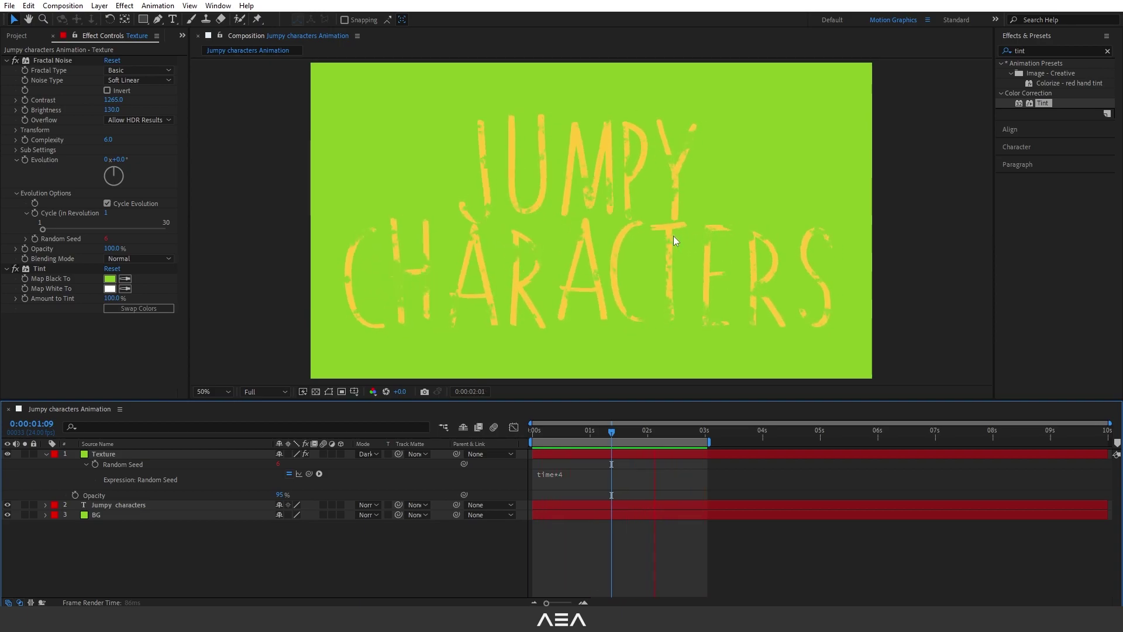
Collapse the Texture layer, show the Project panel, and stop the preview playback
left_click(45, 456)
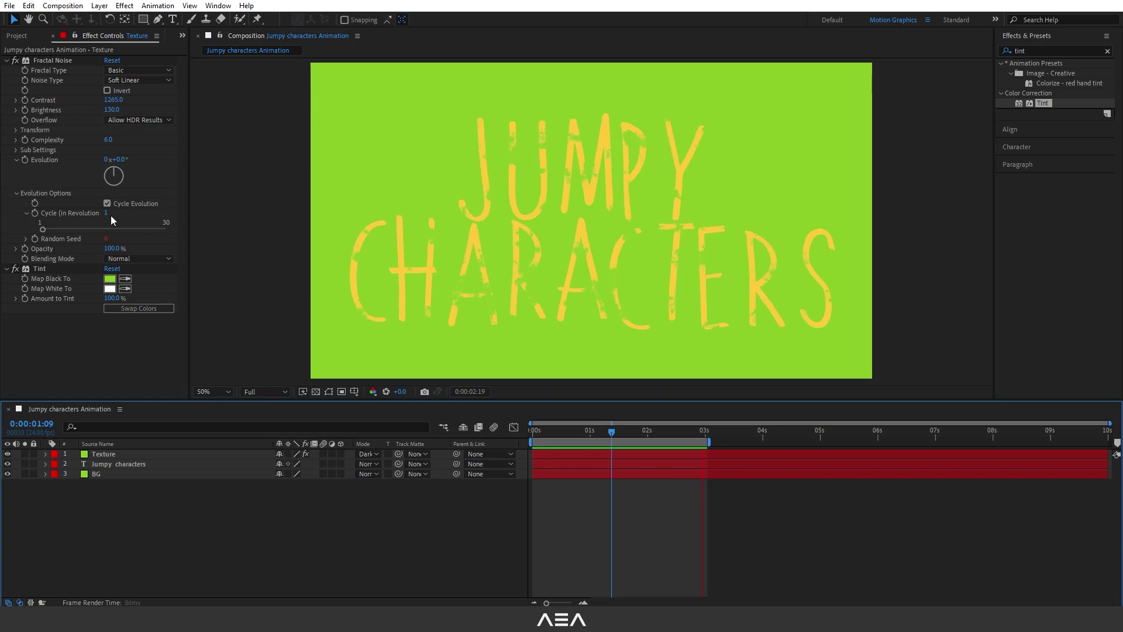
left_click(29, 34)
left_click(145, 251)
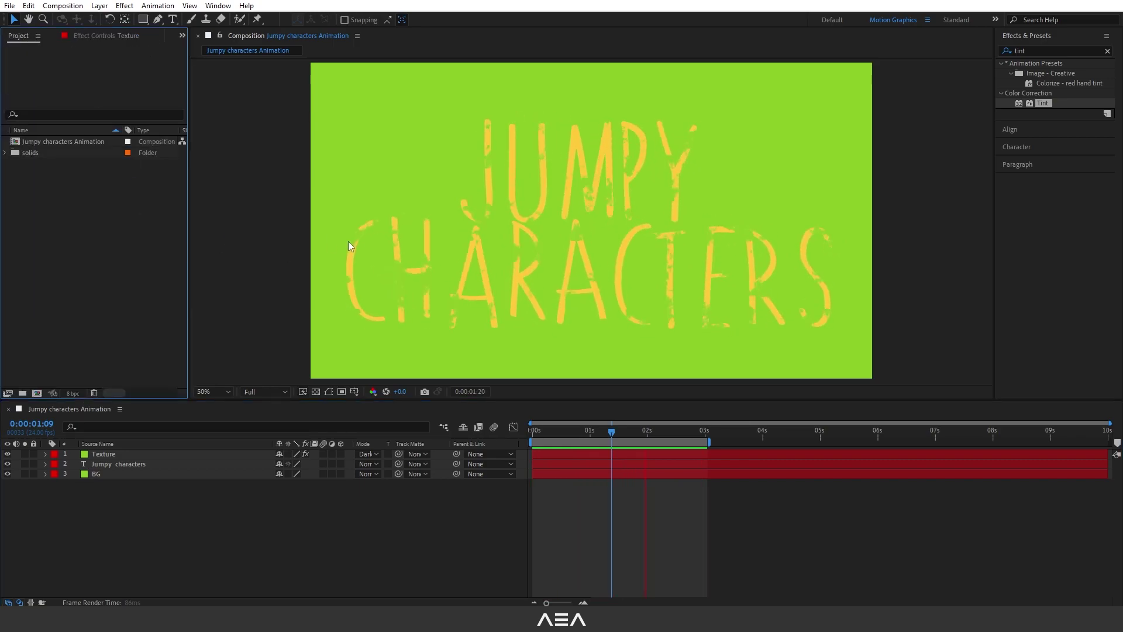
left_click(257, 243)
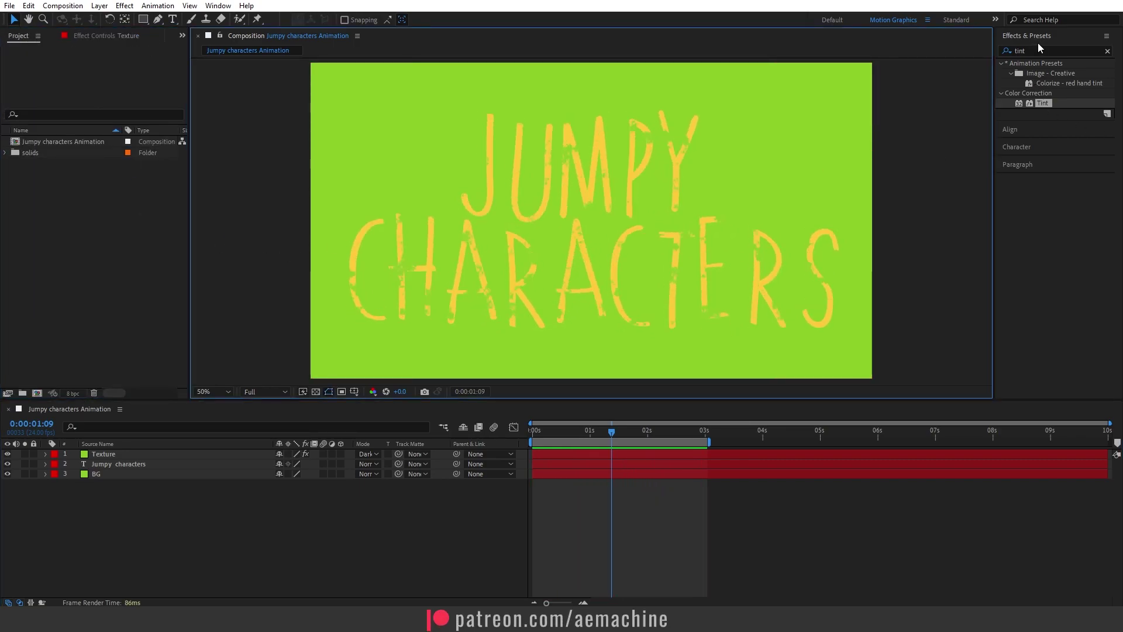